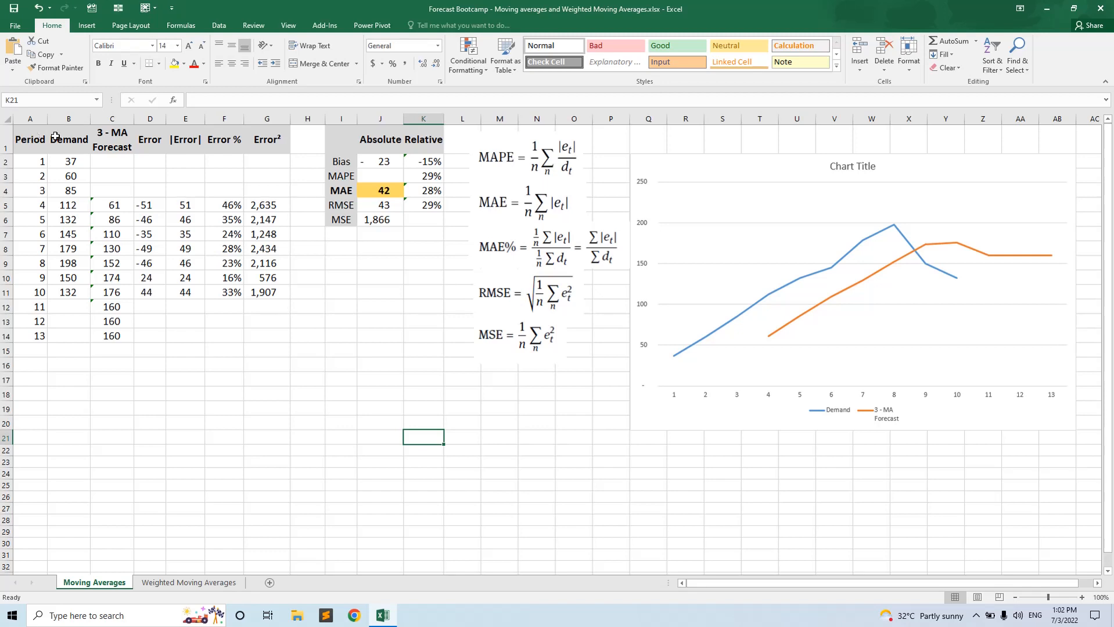
Review the Period and Demand columns and inspect the ranges used by the three-period moving average formula in C5.
{"action": "left_click_drag", "start_coordinate": [48, 141], "coordinate": [40, 337]}
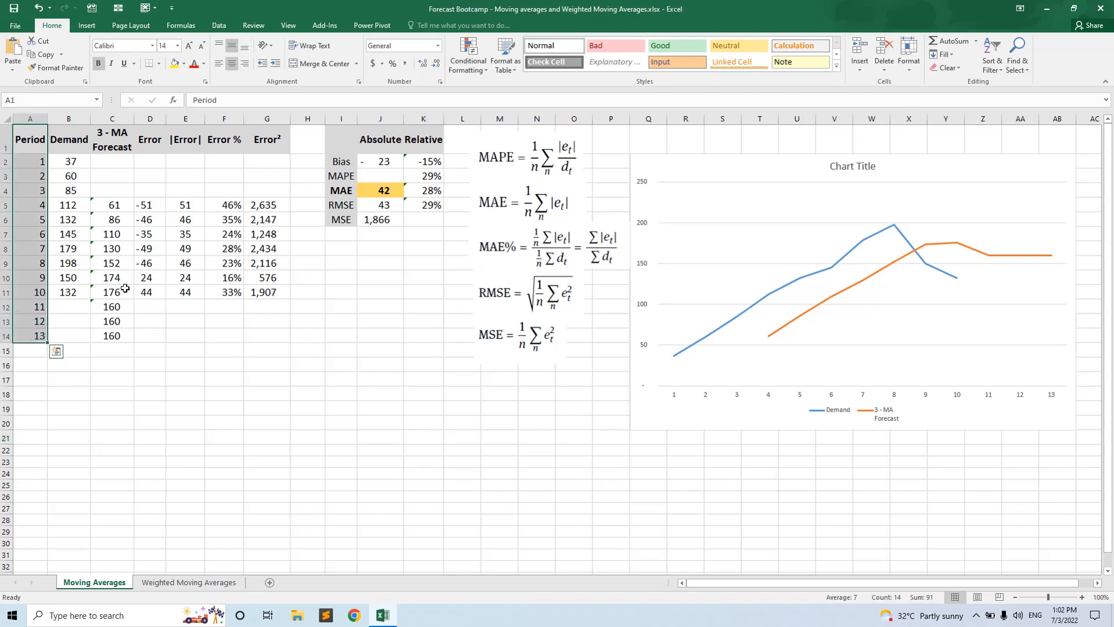
{"action": "left_click_drag", "start_coordinate": [70, 141], "coordinate": [74, 294]}
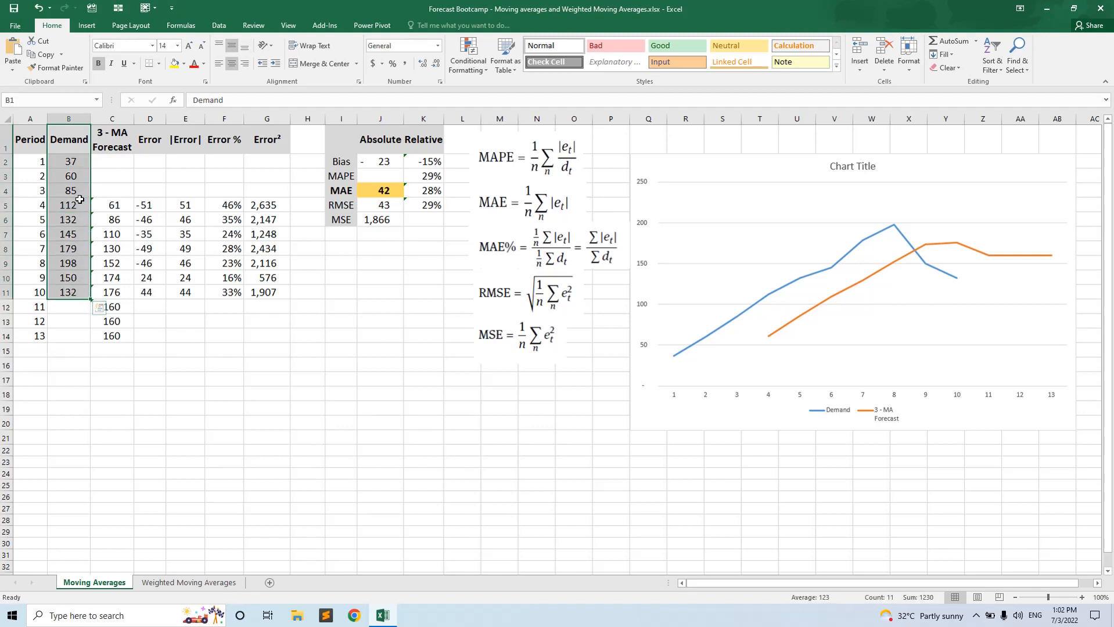
{"action": "left_click", "coordinate": [115, 138]}
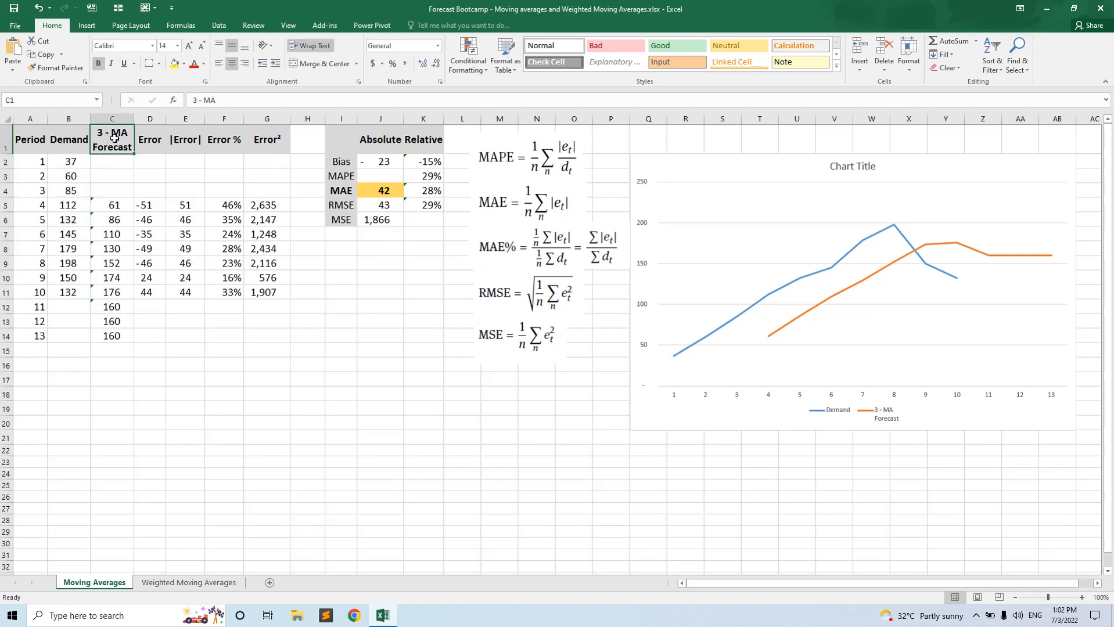
{"action": "left_click", "coordinate": [122, 205]}
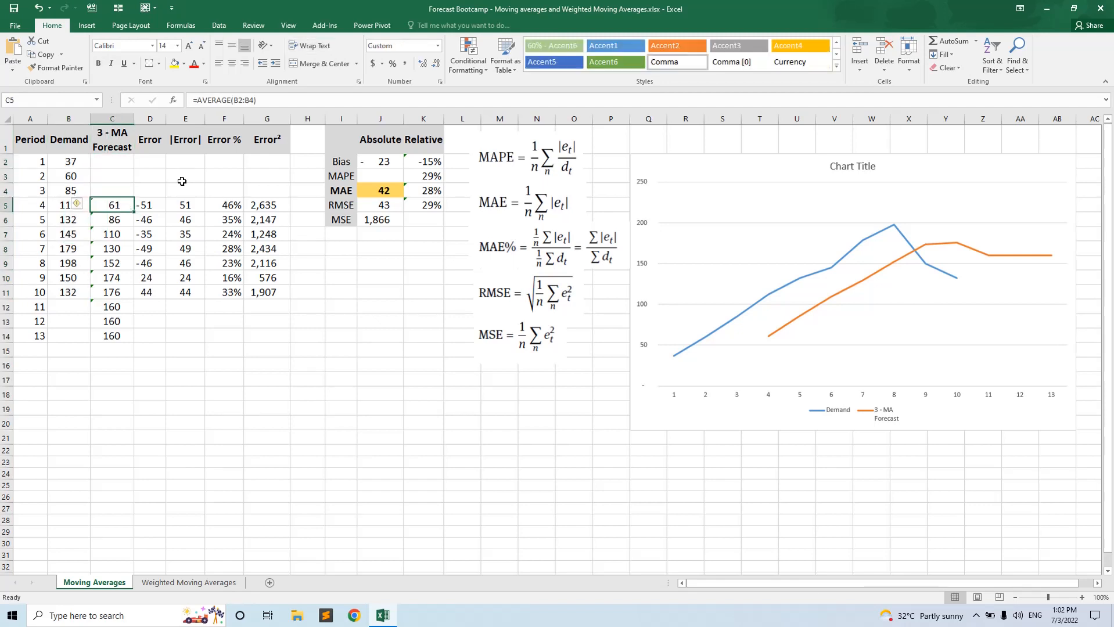
{"action": "left_click", "coordinate": [266, 102]}
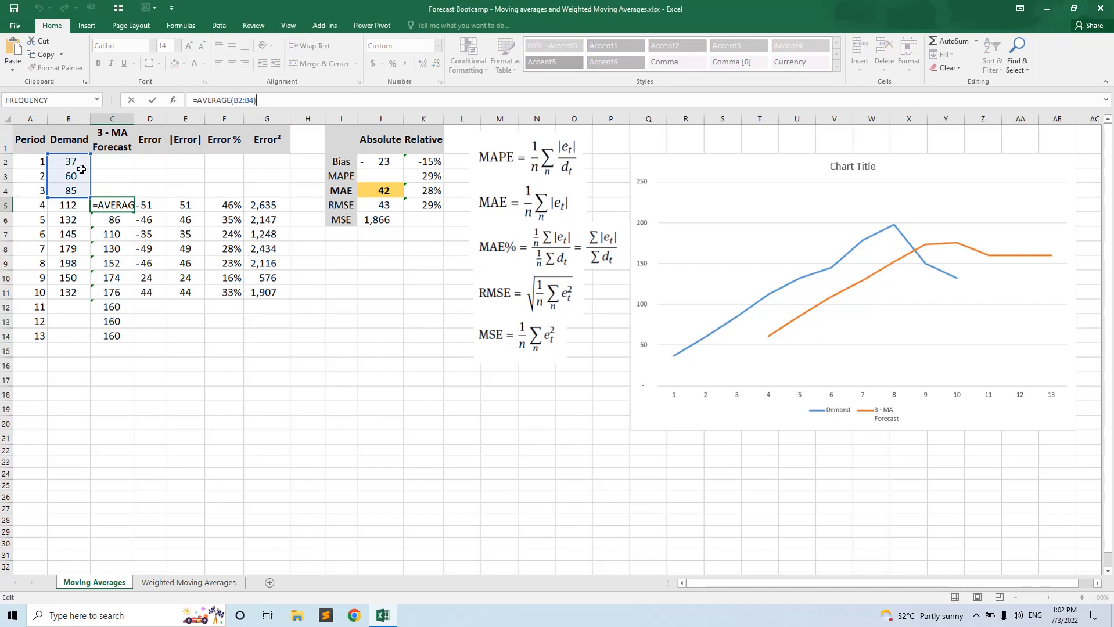
{"action": "key", "text": "Return"}
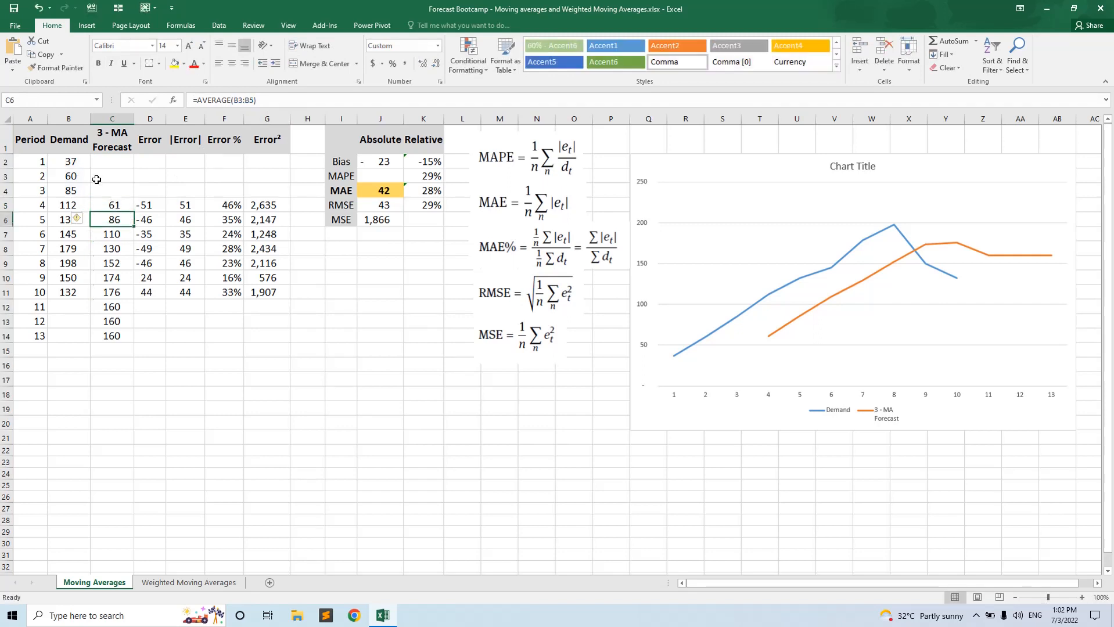
Fill the moving average formula from C5 down through C12 in the 3-MA Forecast column.
{"action": "left_click", "coordinate": [114, 205]}
{"action": "left_click_drag", "start_coordinate": [134, 212], "coordinate": [132, 312]}
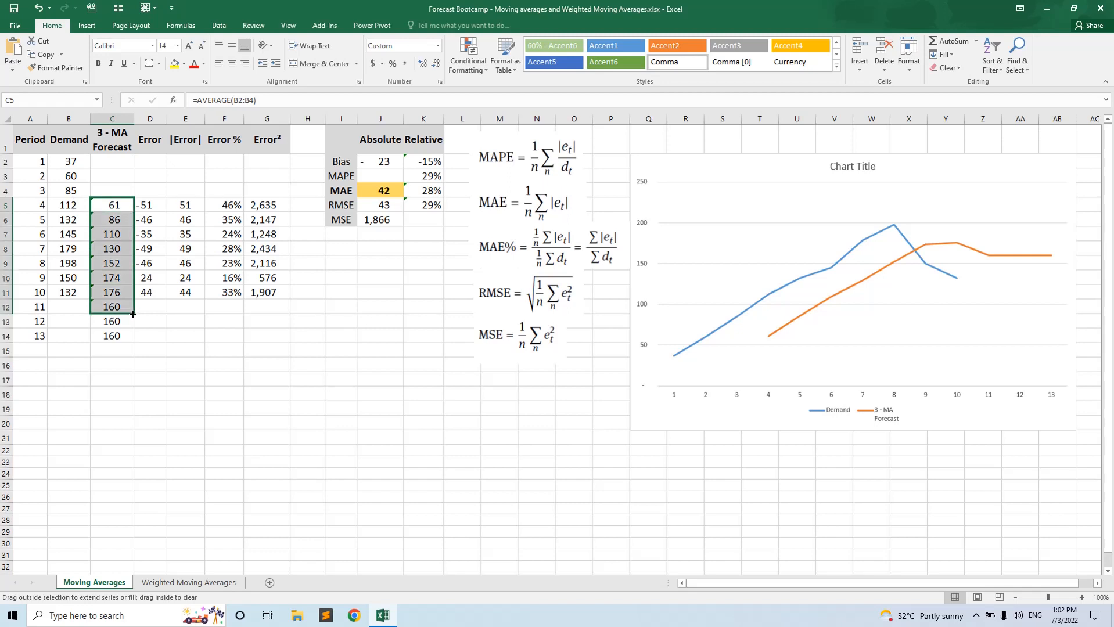
{"action": "left_click", "coordinate": [118, 307]}
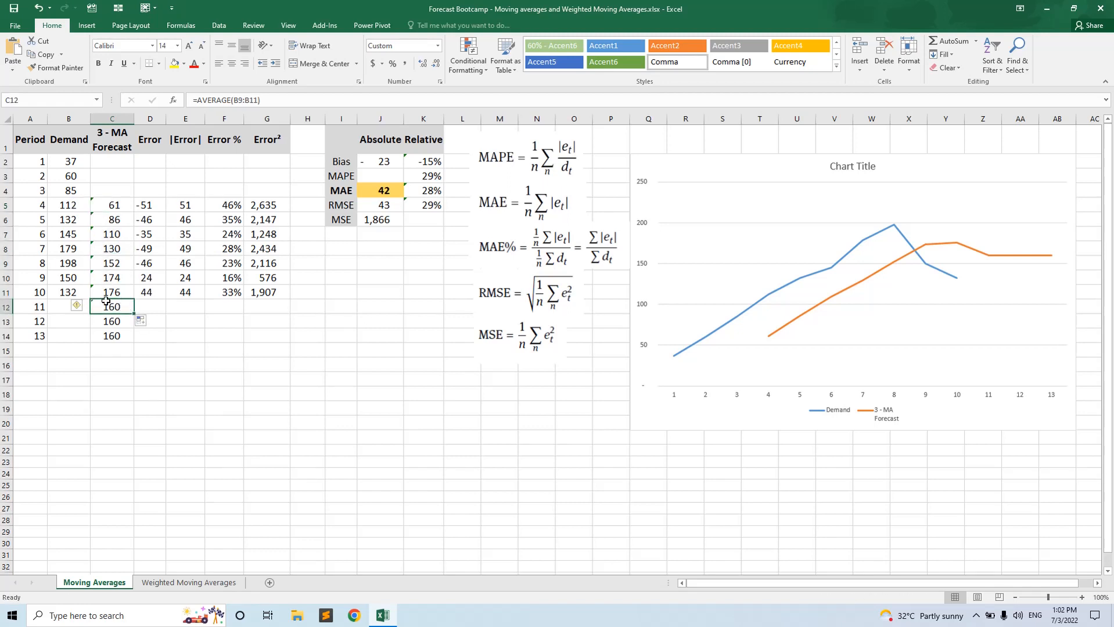
Inspect the forecast formulas for periods 11 to 13 in C12:C14, checking which cells C12 and C13 reference.
{"action": "left_click", "coordinate": [79, 294]}
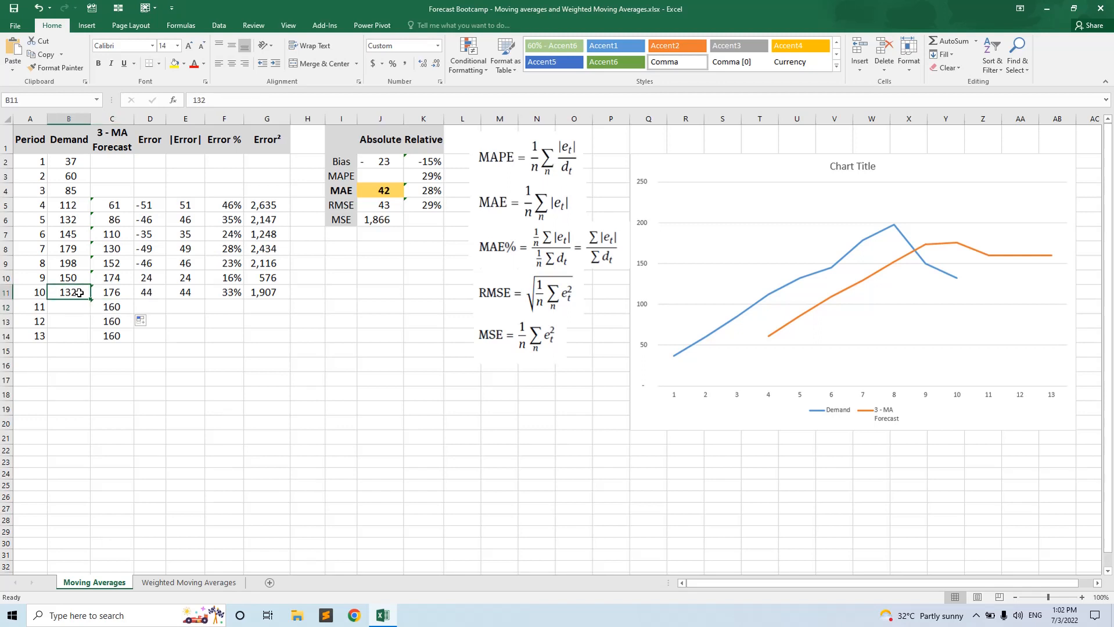
{"action": "left_click", "coordinate": [112, 306]}
{"action": "left_click", "coordinate": [270, 102]}
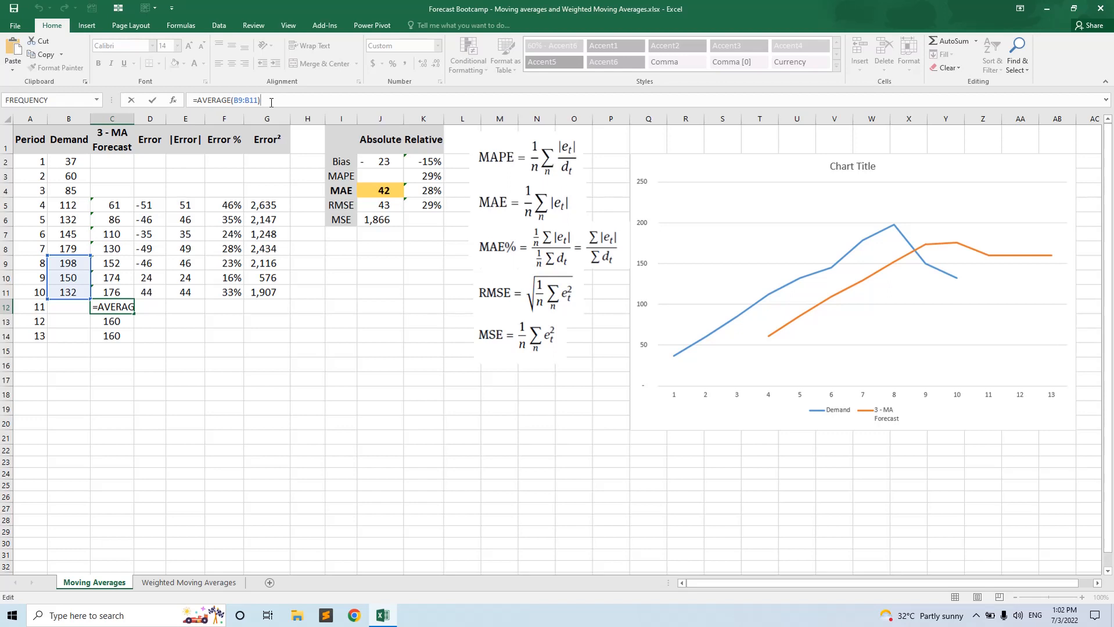
{"action": "key", "text": "Return"}
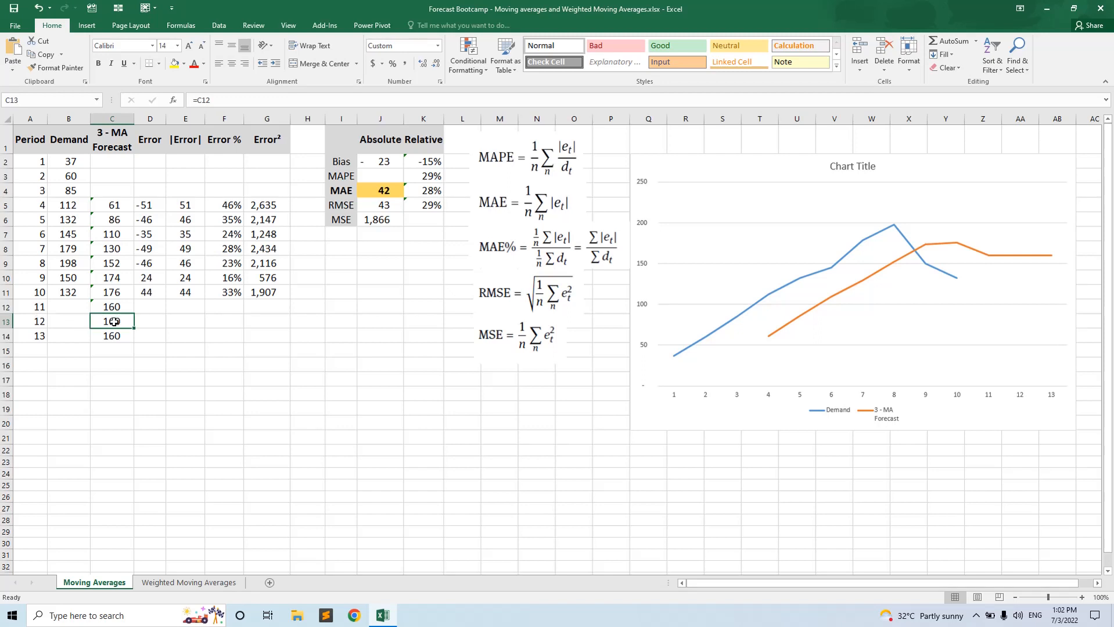
{"action": "left_click", "coordinate": [222, 99]}
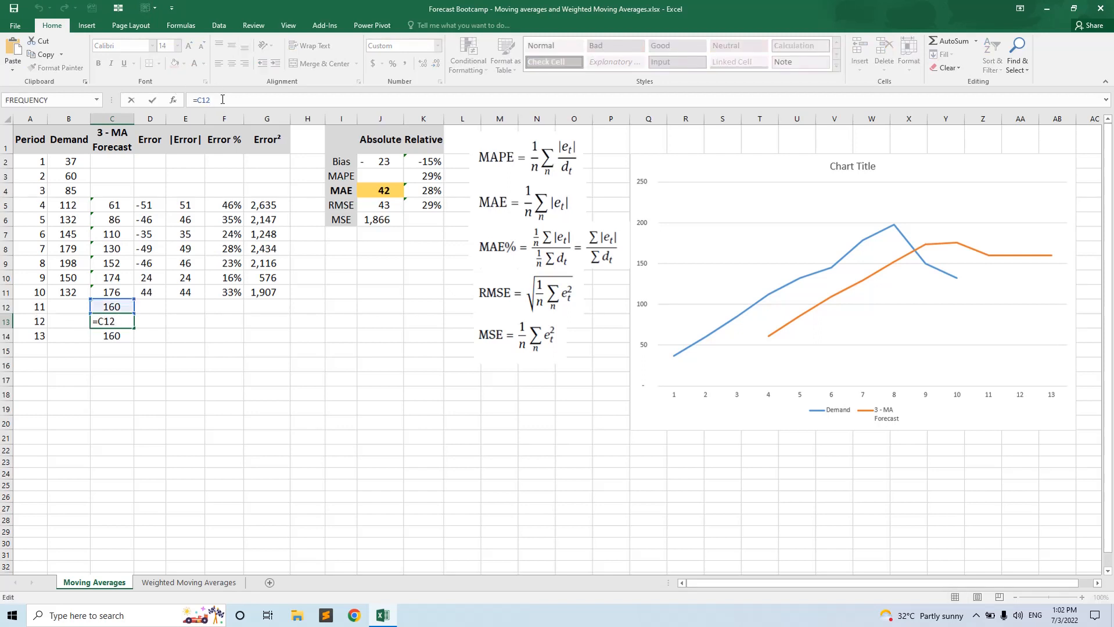
{"action": "key", "text": "Return"}
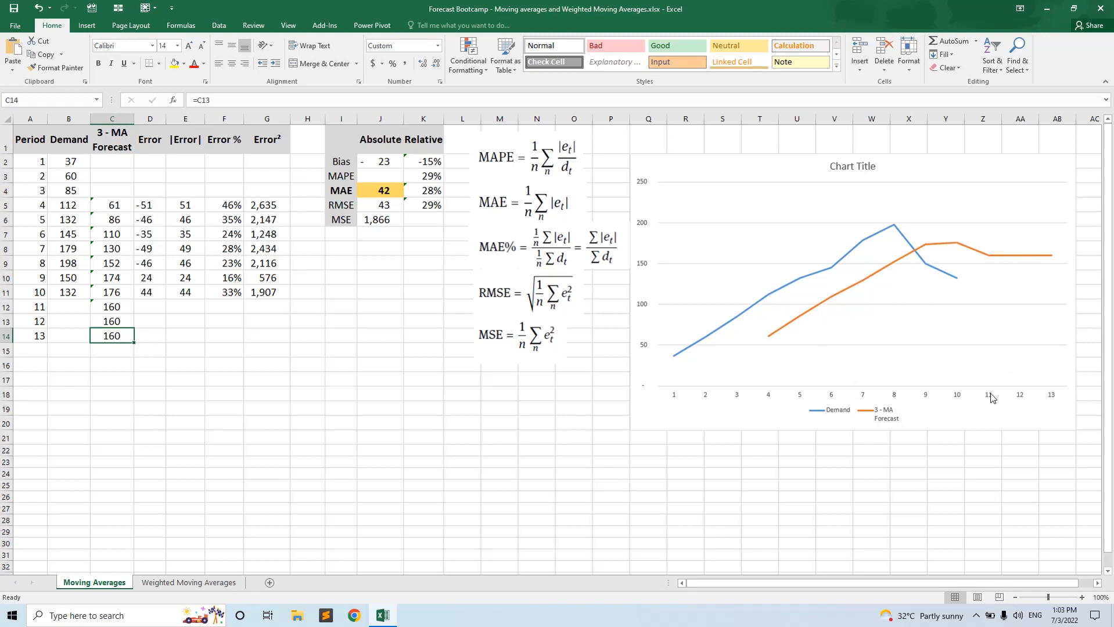
{"action": "left_click_drag", "start_coordinate": [105, 308], "coordinate": [112, 336]}
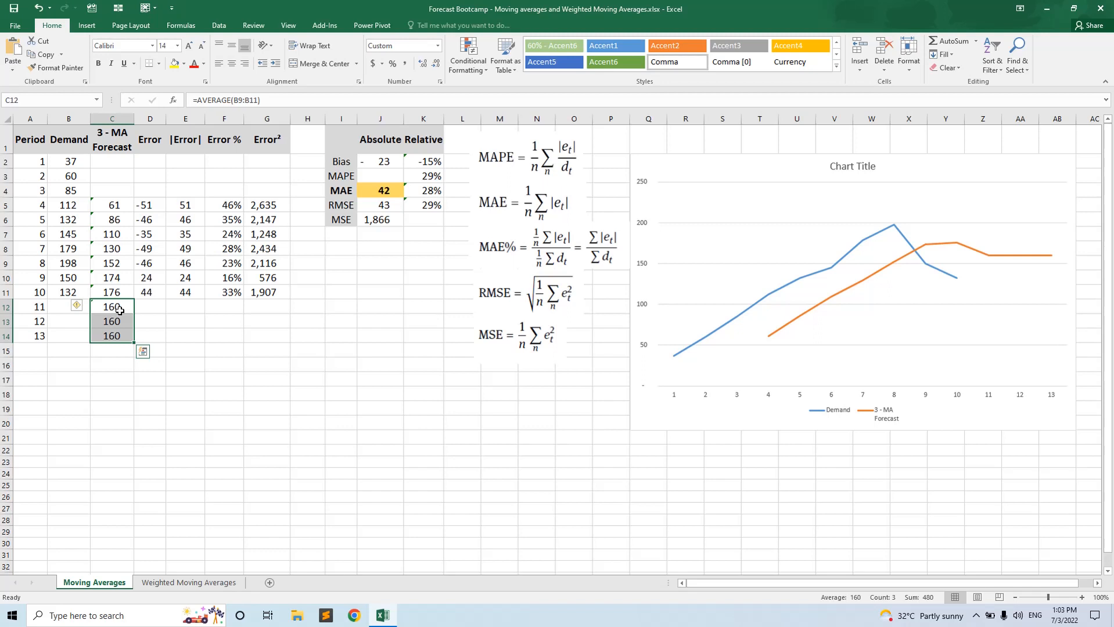
Inspect the period 4 formulas for Error, absolute Error and Error % in D5, E5 and F5.
{"action": "left_click", "coordinate": [157, 207]}
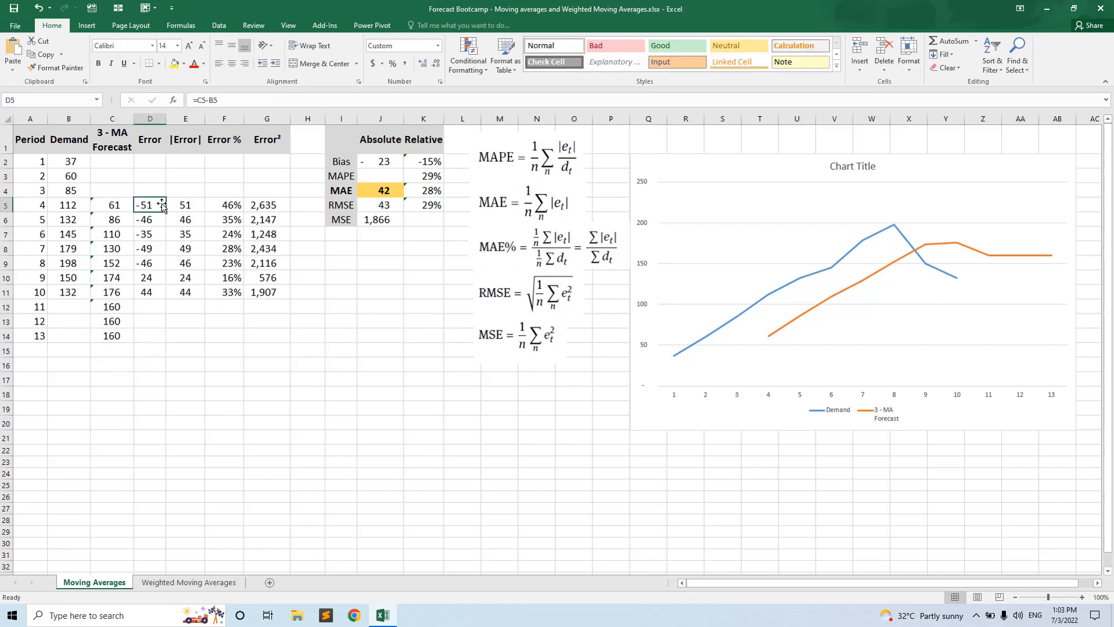
{"action": "left_click", "coordinate": [234, 103]}
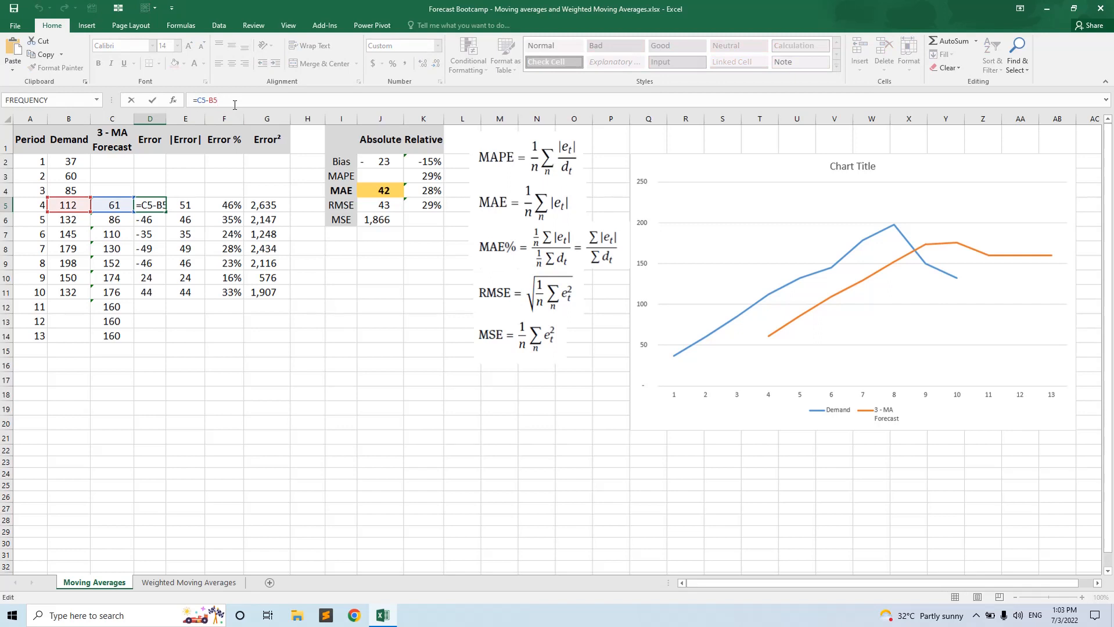
{"action": "key", "text": "Return"}
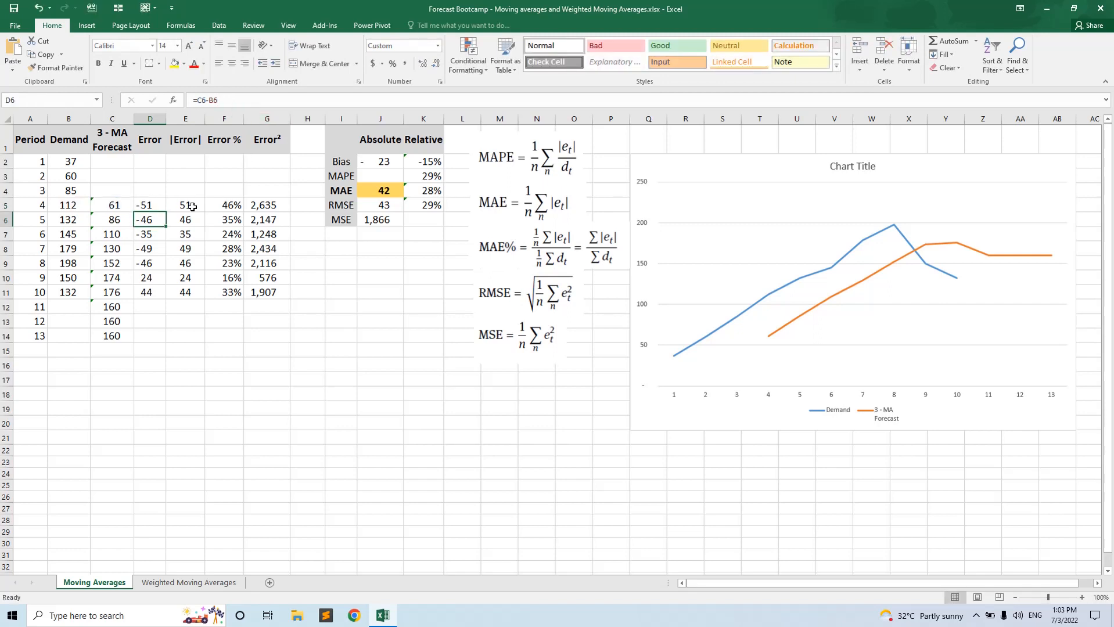
{"action": "left_click", "coordinate": [193, 206]}
{"action": "left_click", "coordinate": [238, 104]}
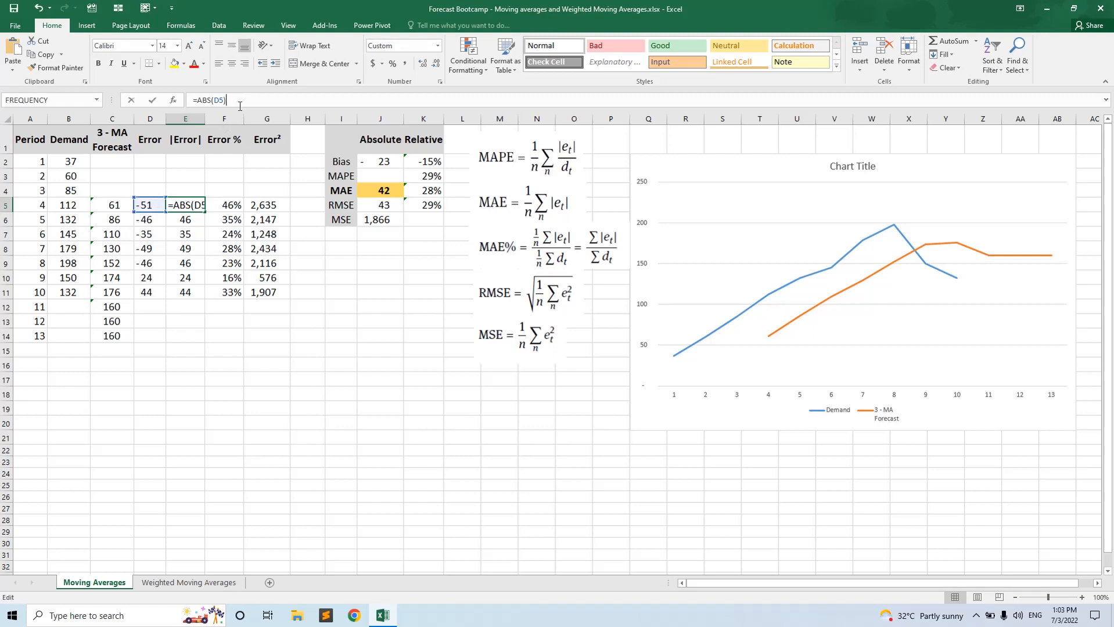
{"action": "key", "text": "Return"}
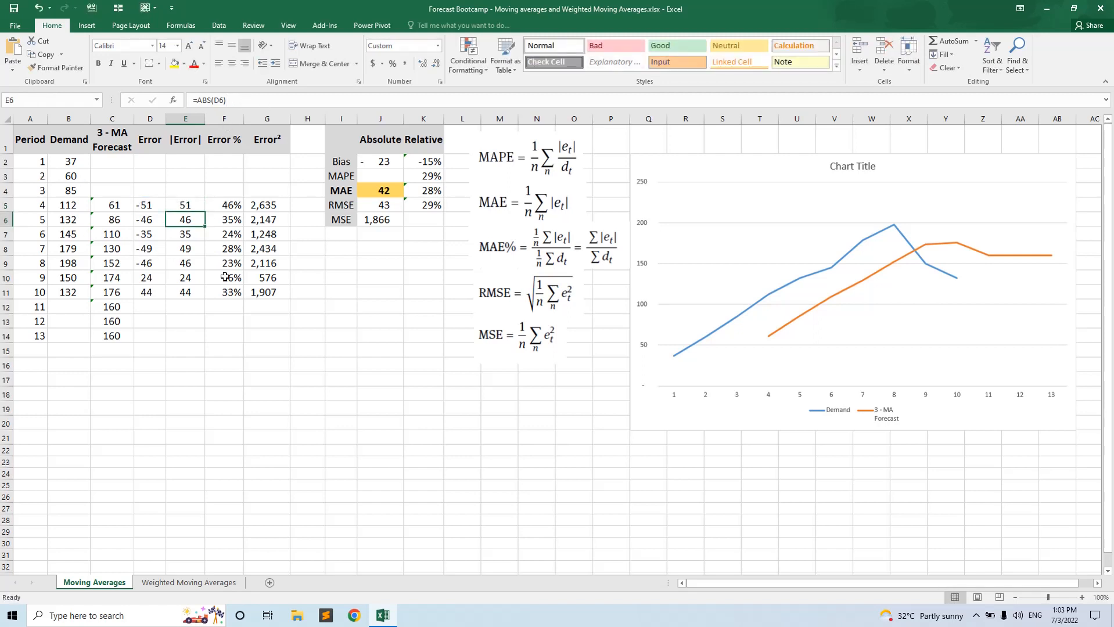
{"action": "left_click", "coordinate": [235, 206]}
{"action": "left_click", "coordinate": [242, 101]}
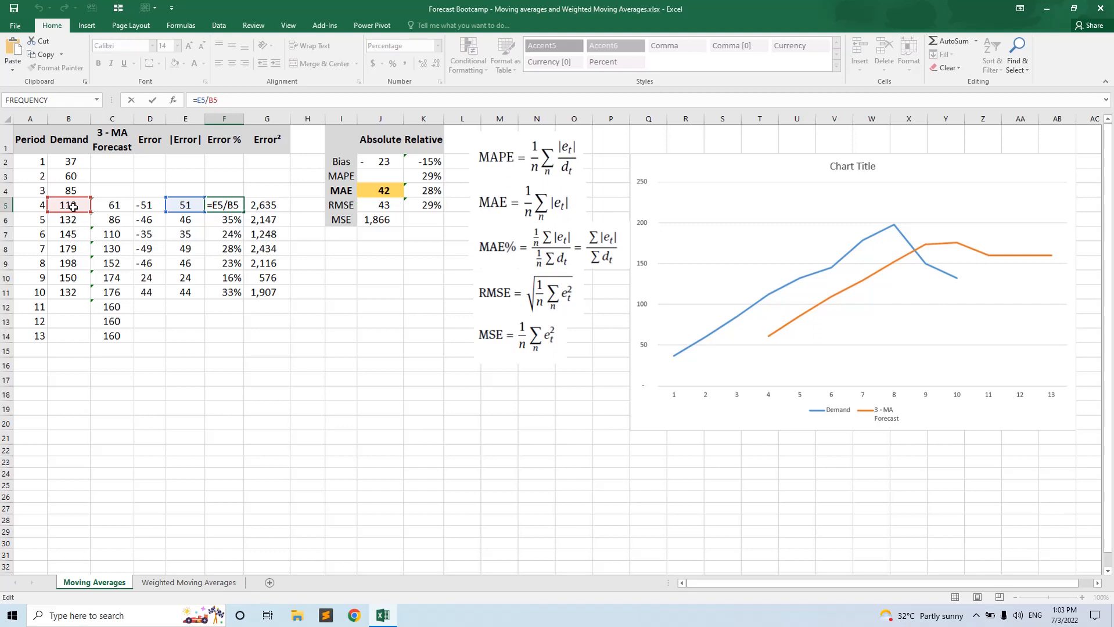
{"action": "key", "text": "Return"}
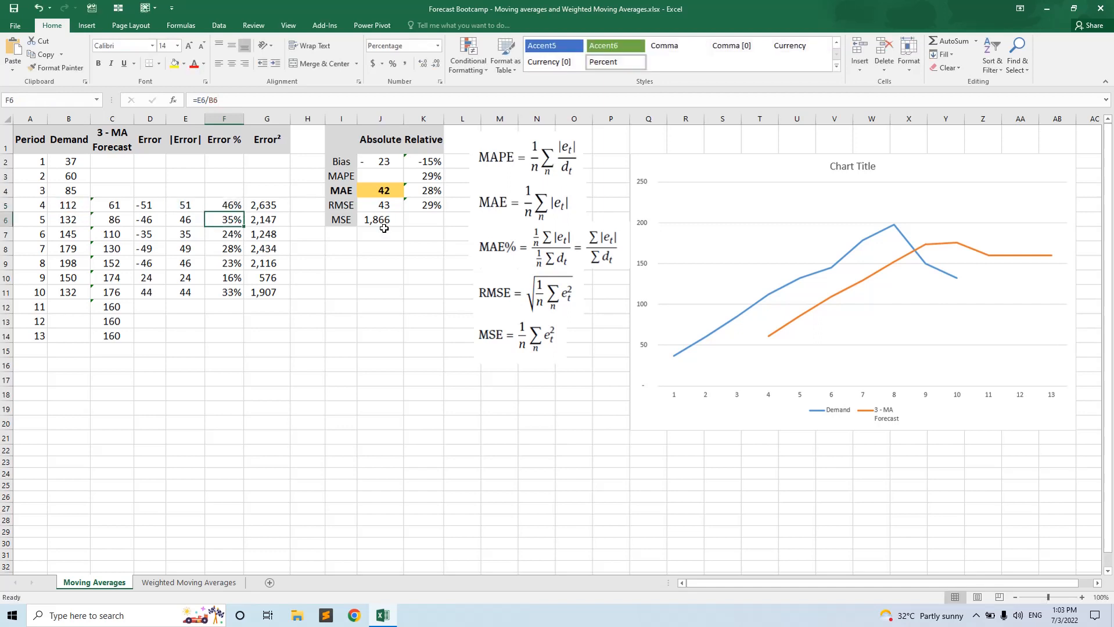
Check the squared error formula in G5 and reduce the cell's number format to no decimal places.
{"action": "left_click", "coordinate": [272, 207]}
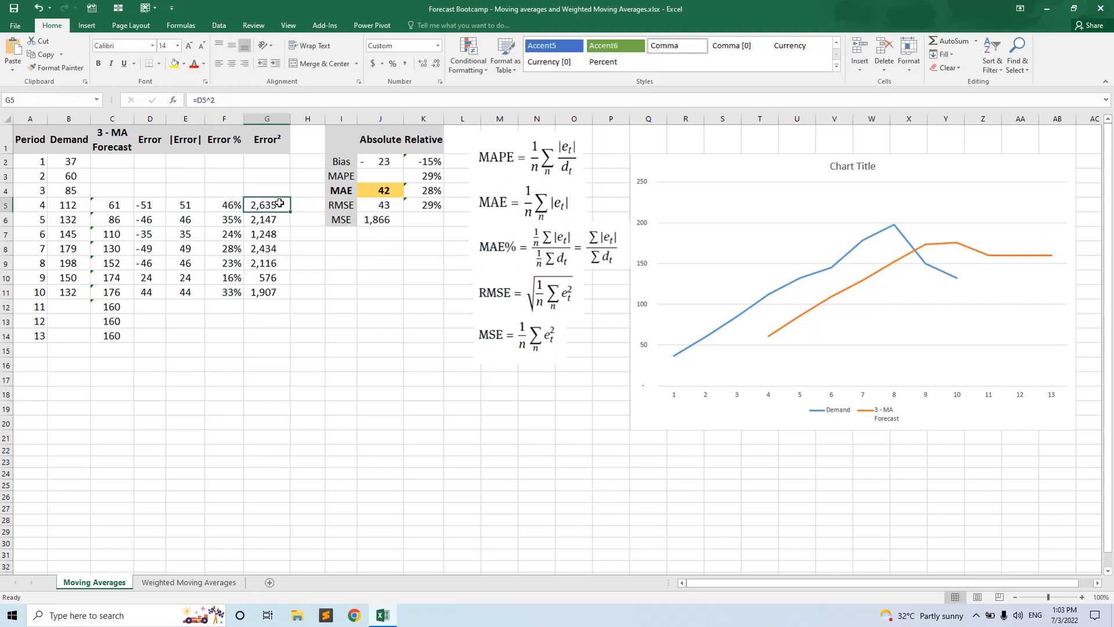
{"action": "left_click", "coordinate": [269, 99]}
{"action": "key", "text": "Return"}
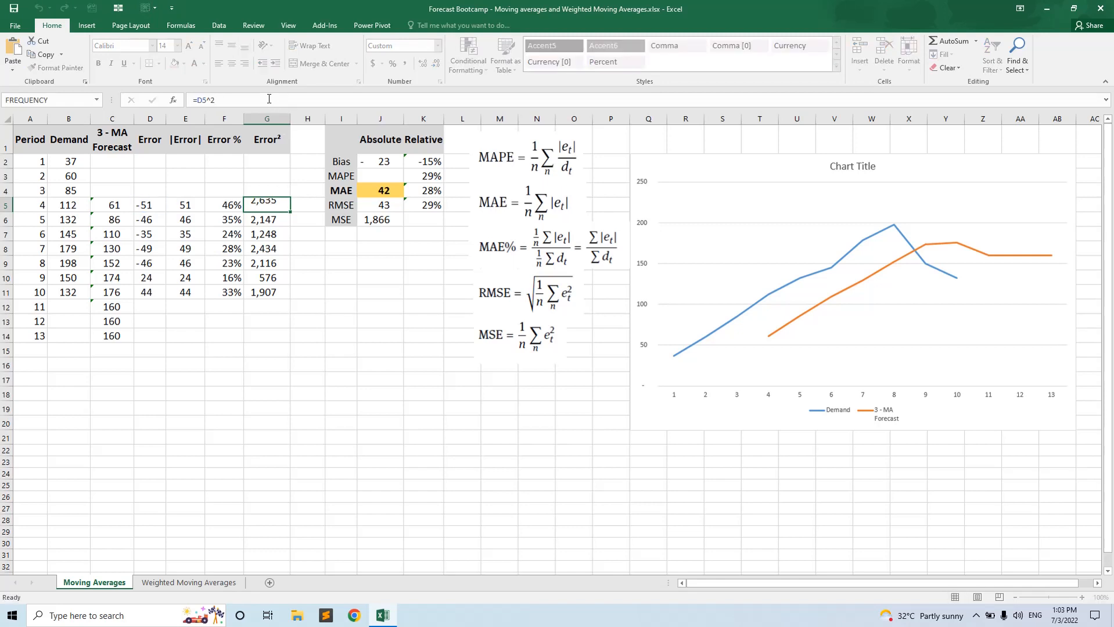
{"action": "left_click", "coordinate": [270, 205]}
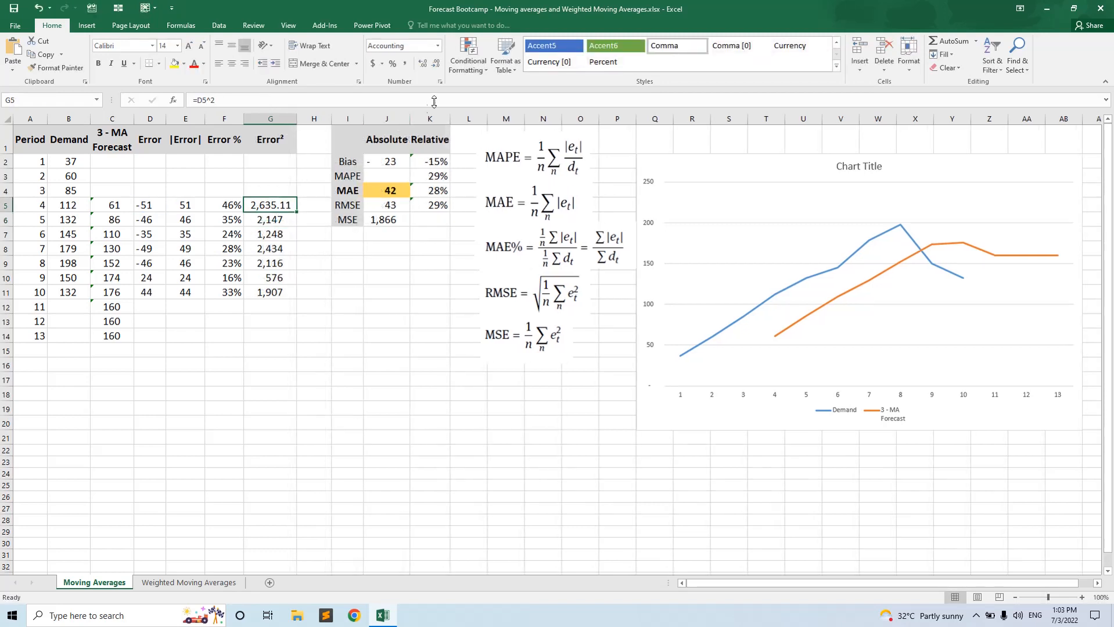
{"action": "left_click", "coordinate": [435, 63]}
{"action": "left_click", "coordinate": [435, 63]}
Review the error summary table and inspect the absolute and relative Bias formulas in J2 and K2.
{"action": "left_click_drag", "start_coordinate": [343, 139], "coordinate": [418, 226]}
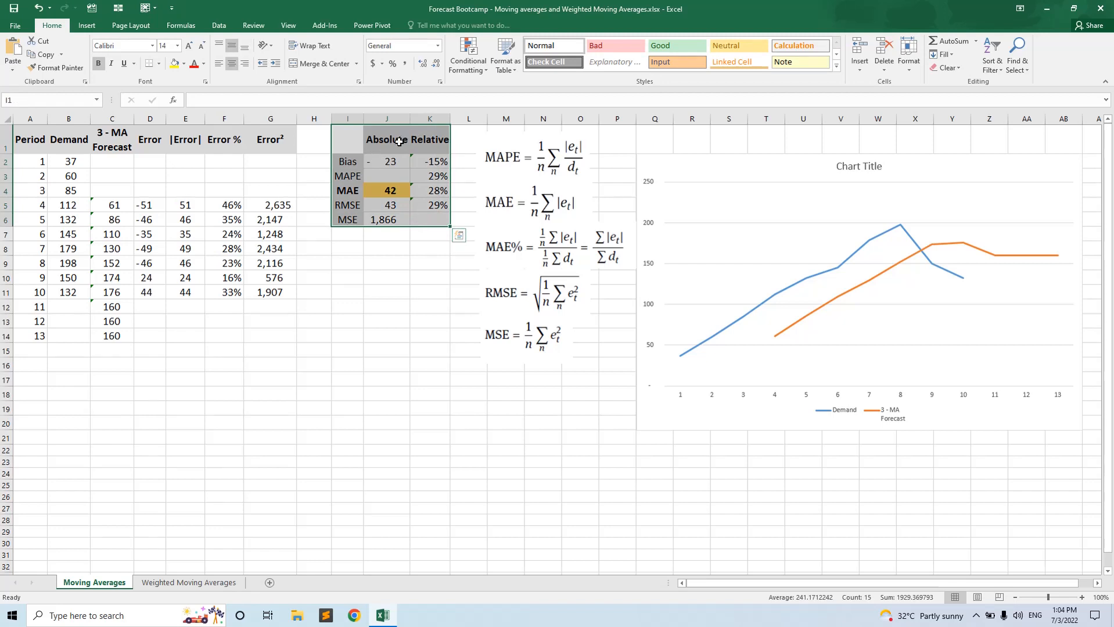
{"action": "left_click", "coordinate": [400, 161]}
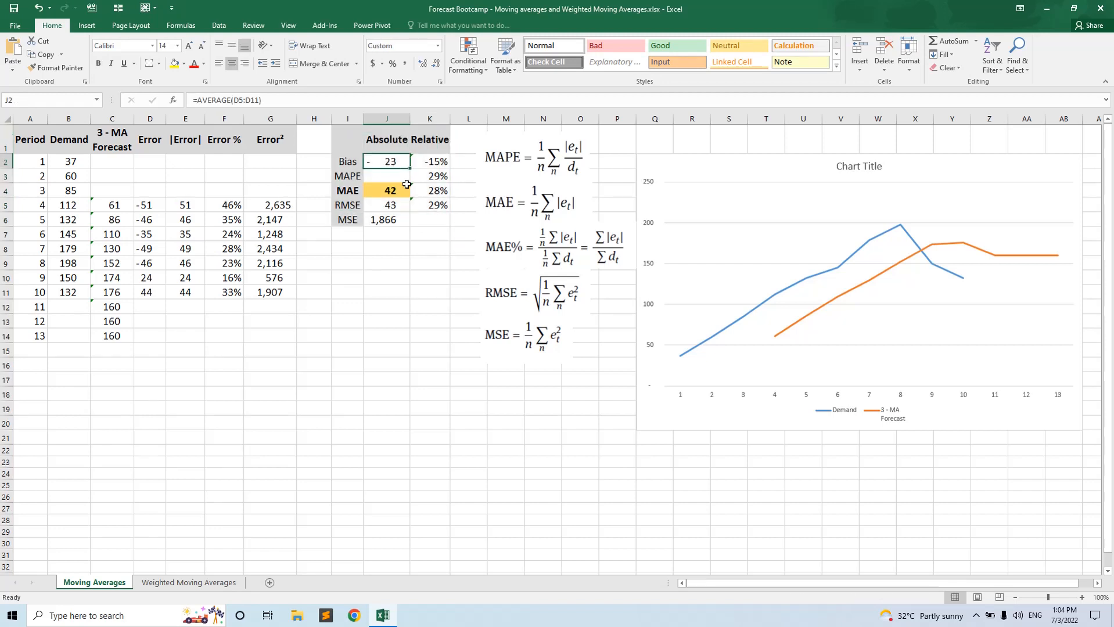
{"action": "left_click", "coordinate": [320, 100]}
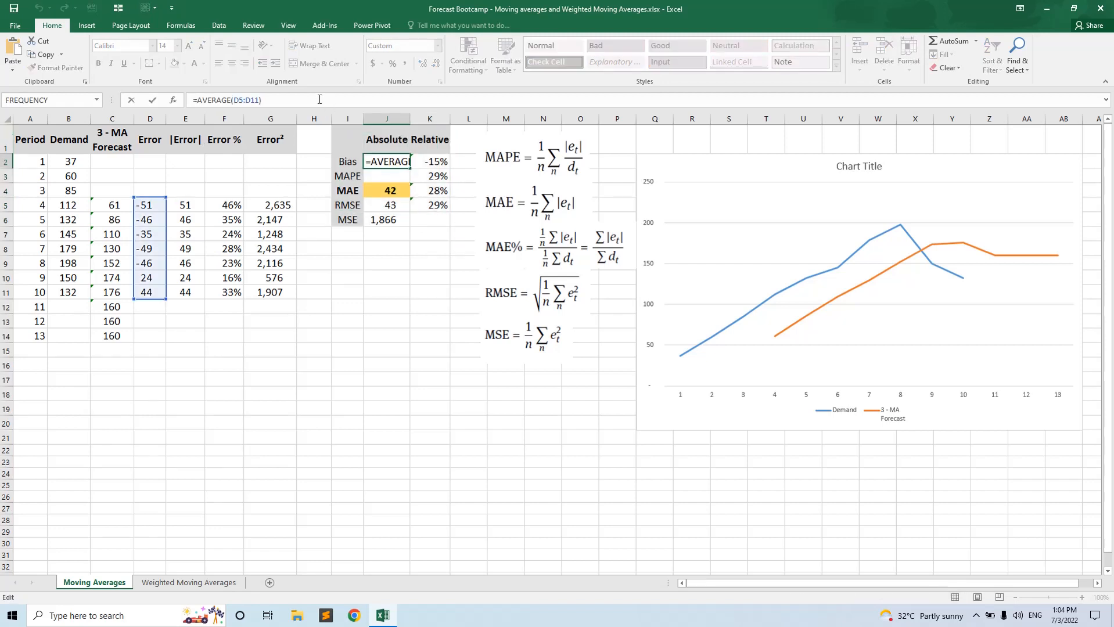
{"action": "key", "text": "Return"}
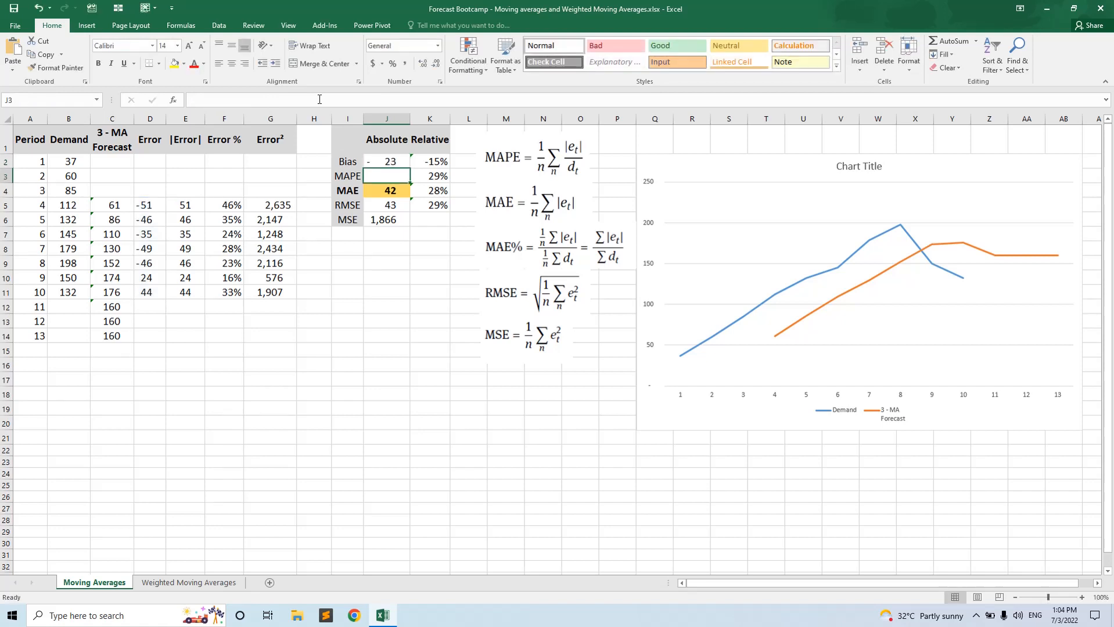
{"action": "left_click", "coordinate": [425, 165]}
{"action": "left_click", "coordinate": [351, 102]}
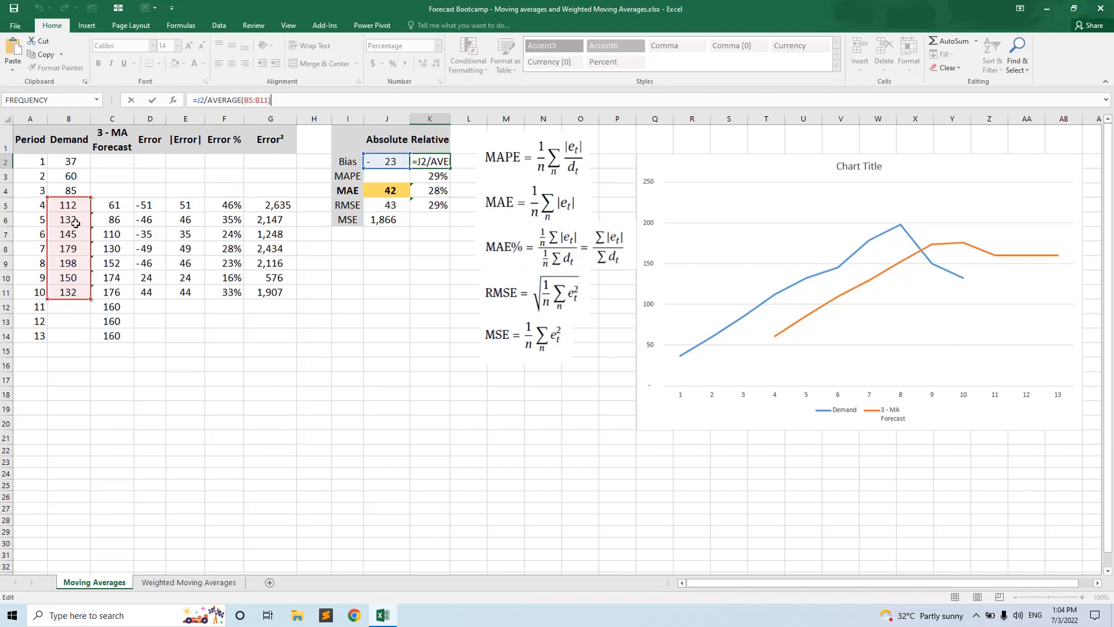
{"action": "key", "text": "Return"}
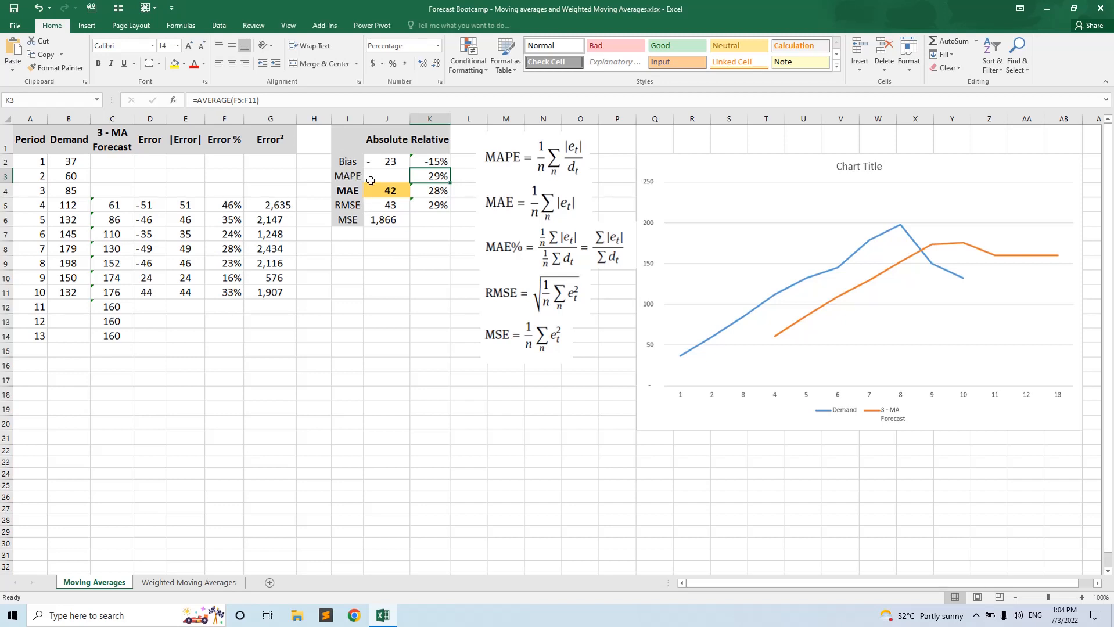
Inspect the relative MAPE formula in K3 and the absolute and relative MAE formulas in J4 and K4.
{"action": "left_click", "coordinate": [300, 98]}
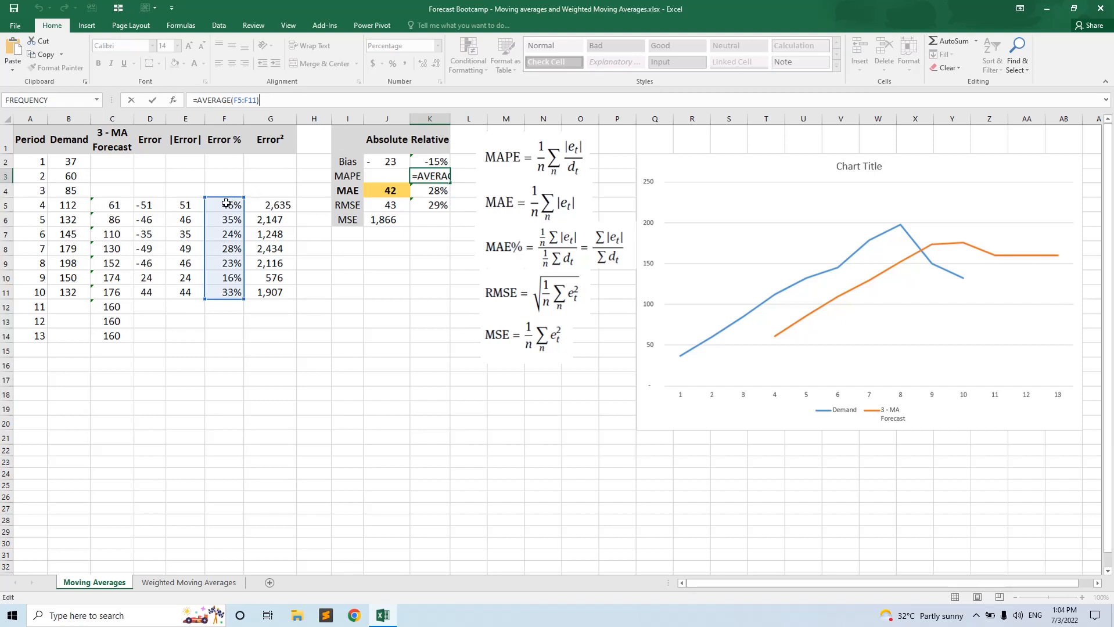
{"action": "key", "text": "Return"}
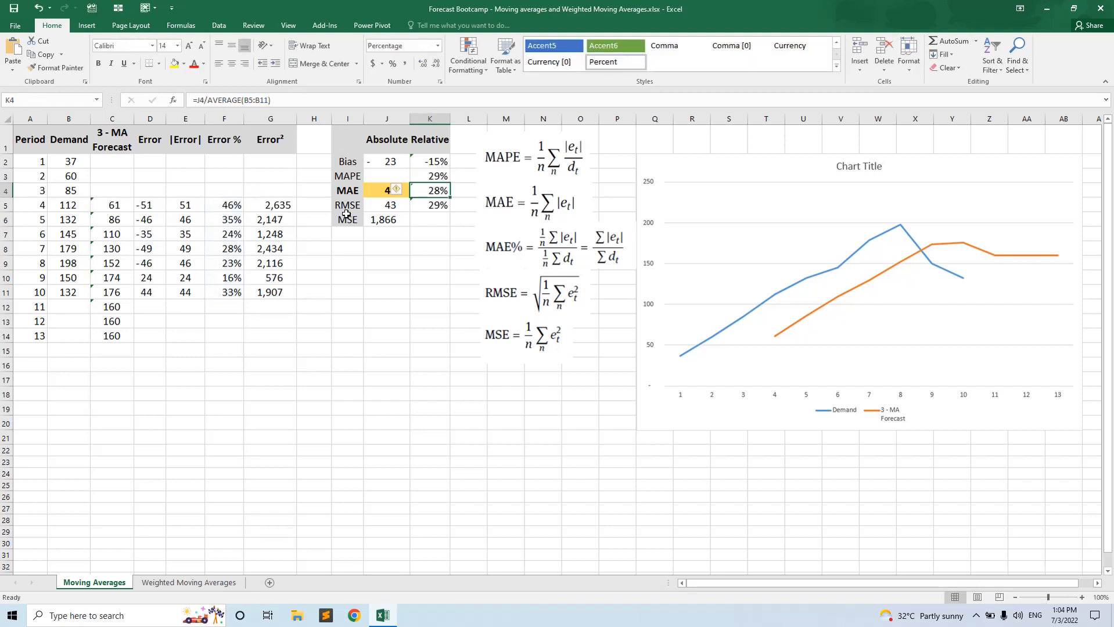
{"action": "left_click", "coordinate": [372, 190]}
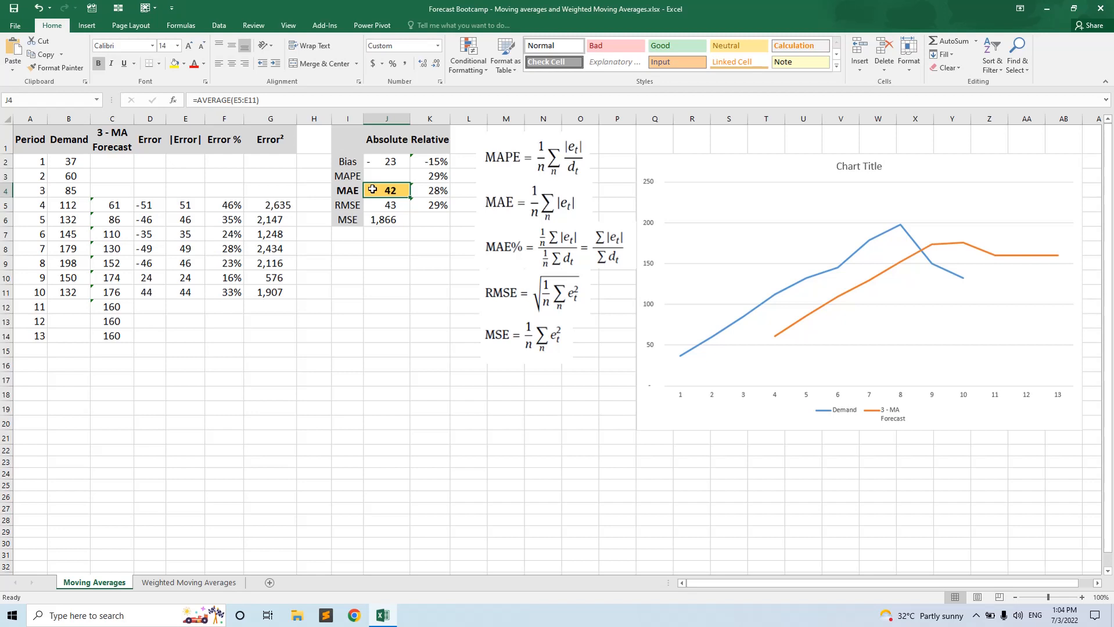
{"action": "key", "text": "F2"}
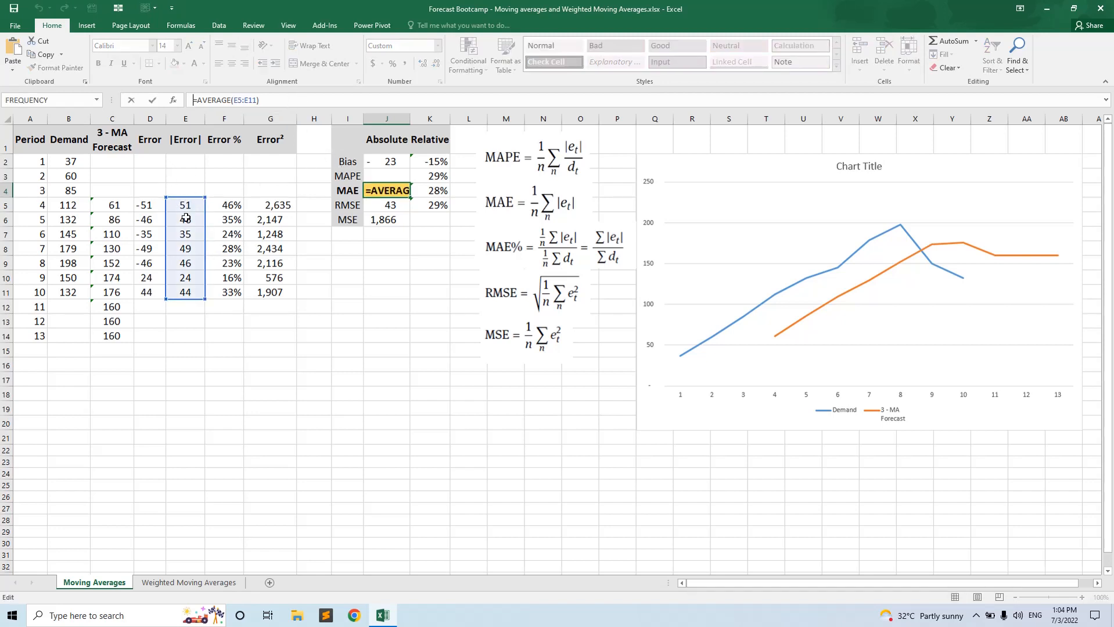
{"action": "key", "text": "Return"}
{"action": "left_click", "coordinate": [441, 190]}
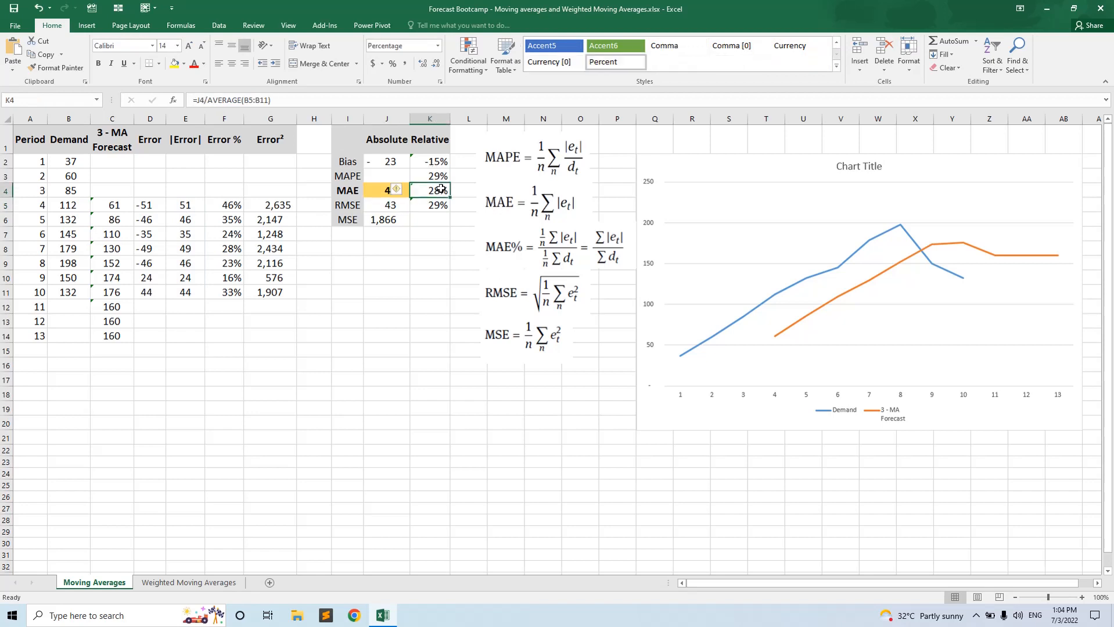
{"action": "left_click", "coordinate": [289, 102]}
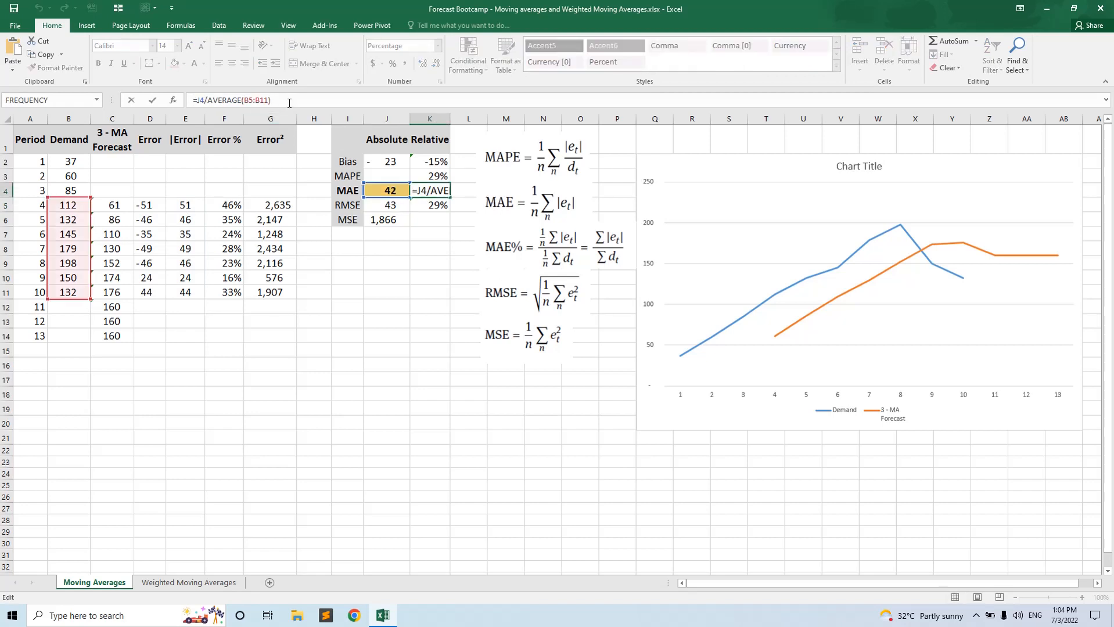
{"action": "key", "text": "Return"}
Inspect the absolute and relative RMSE formulas in J5 and K5 and the MSE formula in J6.
{"action": "left_click", "coordinate": [374, 207]}
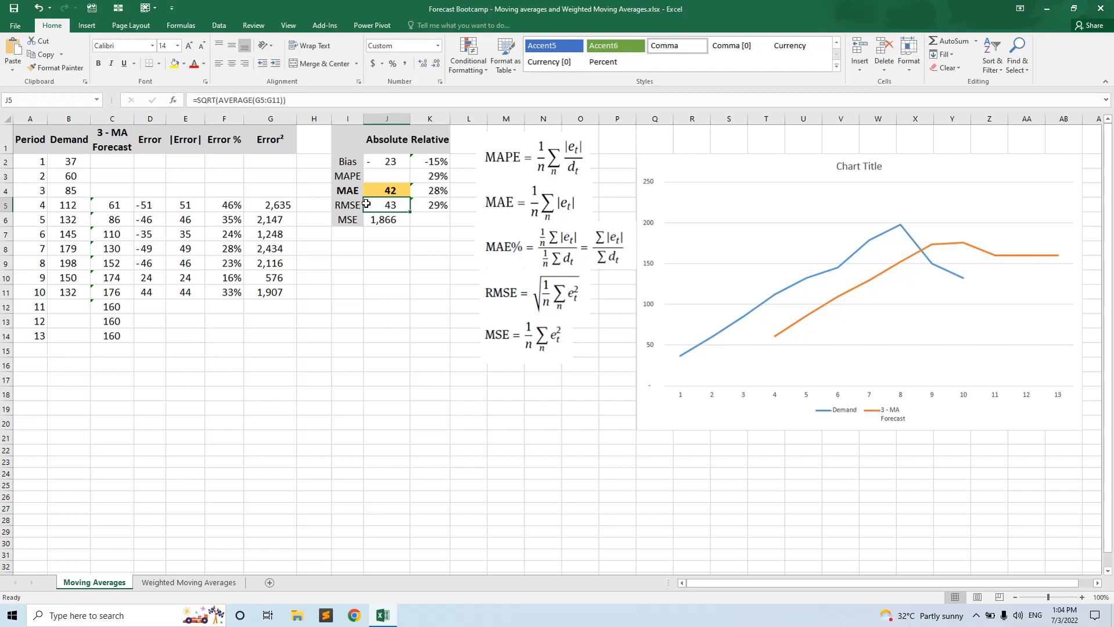
{"action": "left_click", "coordinate": [348, 99]}
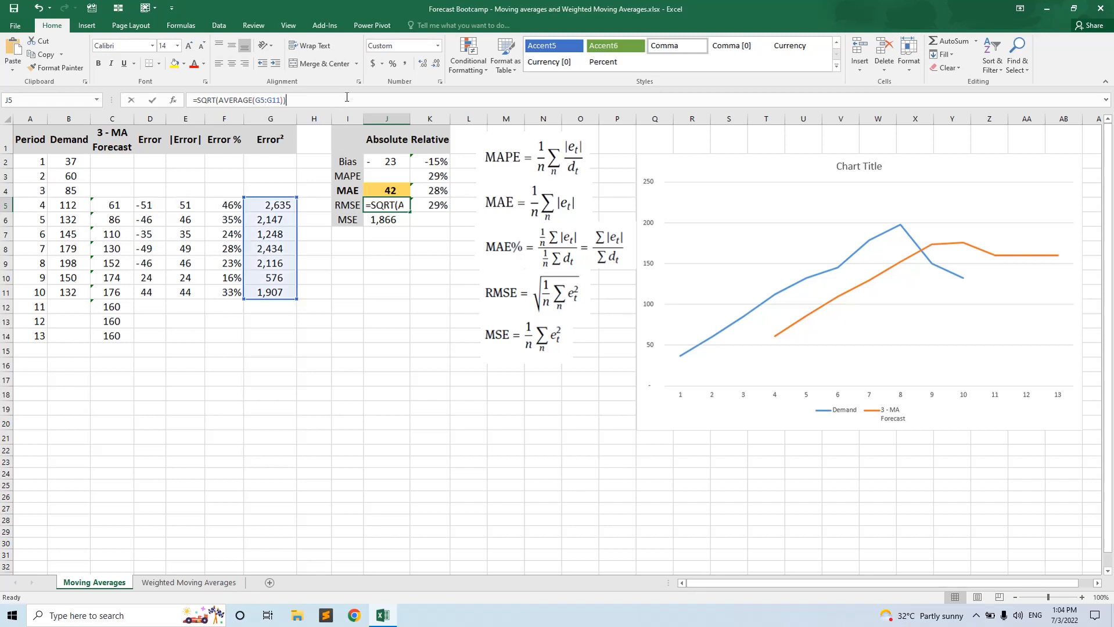
{"action": "key", "text": "Return"}
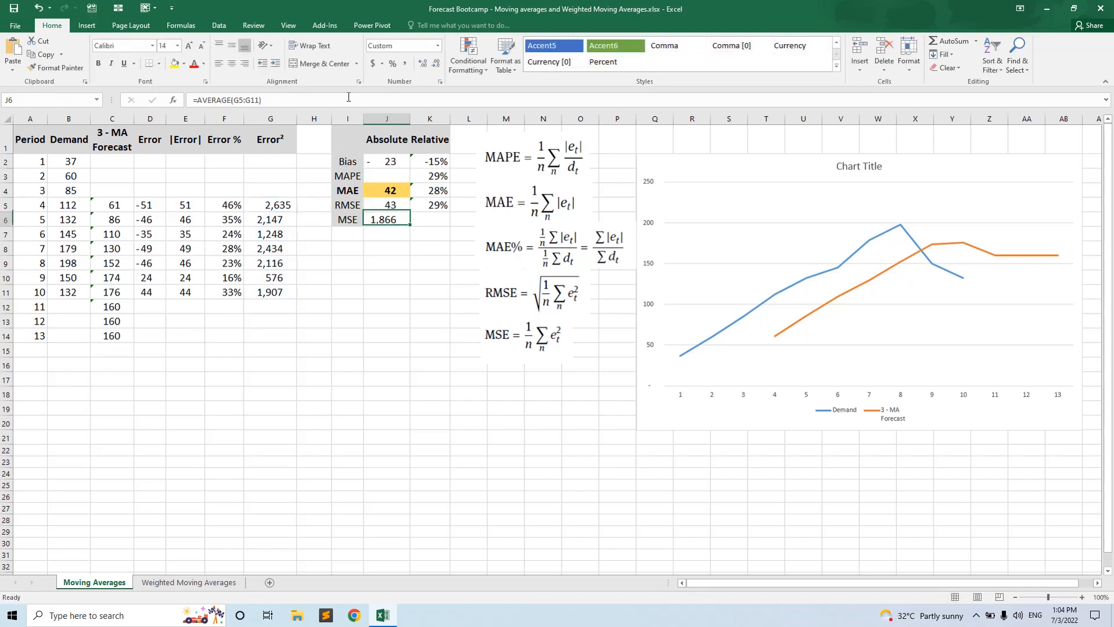
{"action": "left_click", "coordinate": [430, 205]}
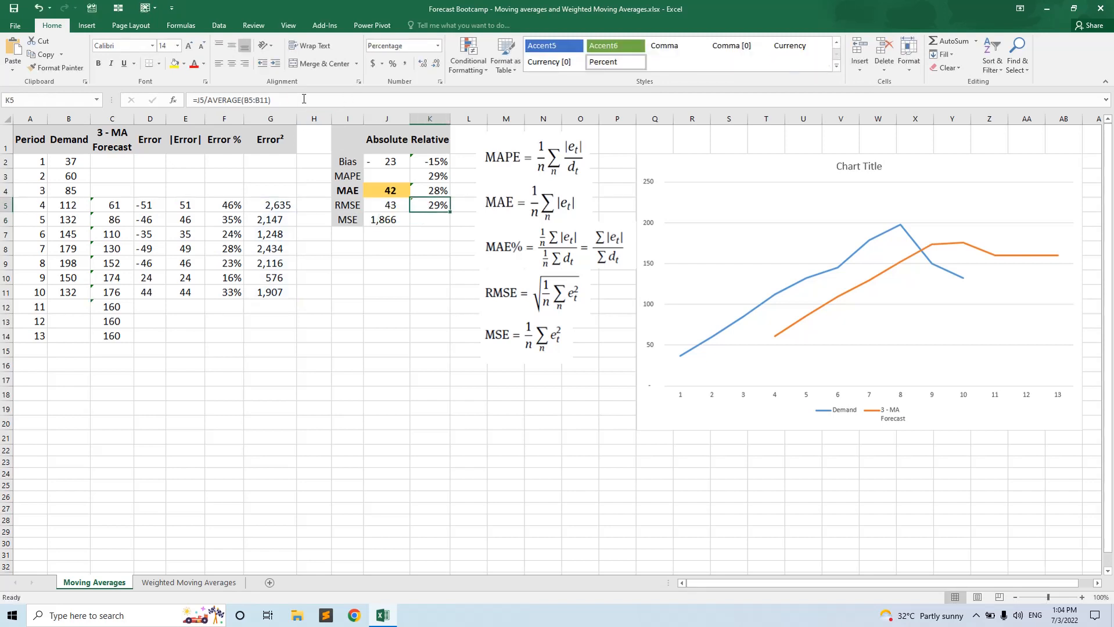
{"action": "key", "text": "F2"}
{"action": "key", "text": "Return"}
{"action": "left_click", "coordinate": [390, 221]}
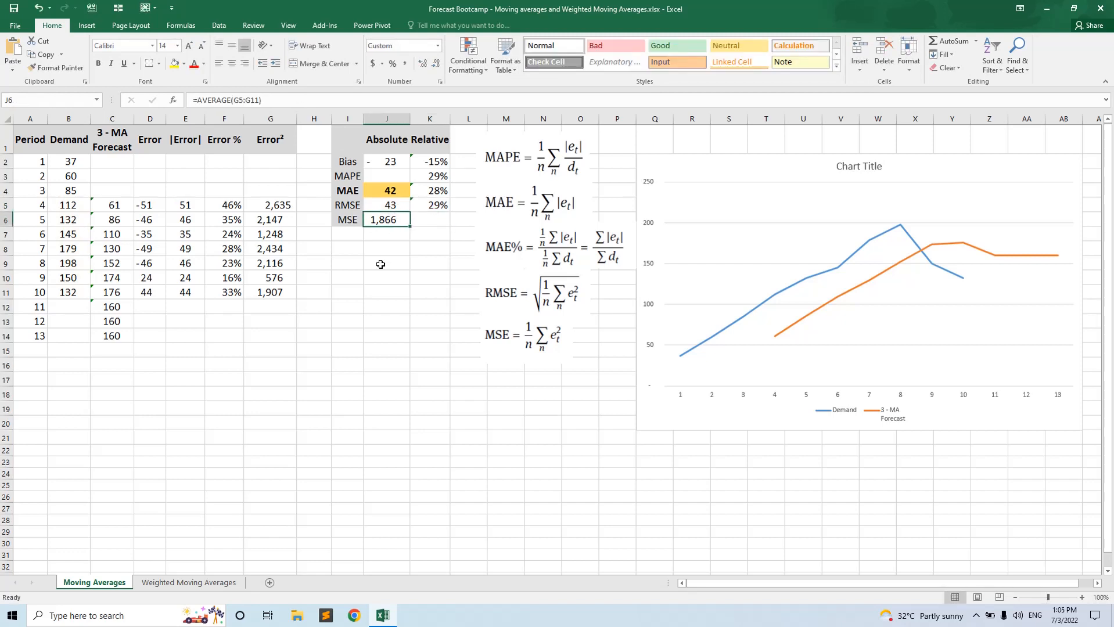
{"action": "left_click", "coordinate": [357, 104]}
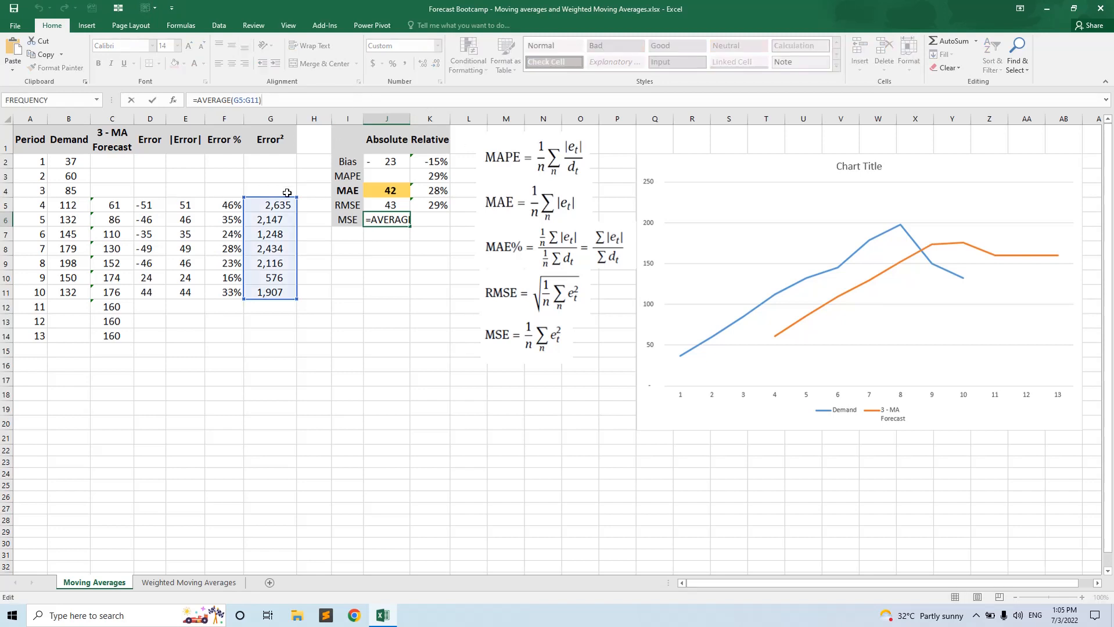
{"action": "key", "text": "Return"}
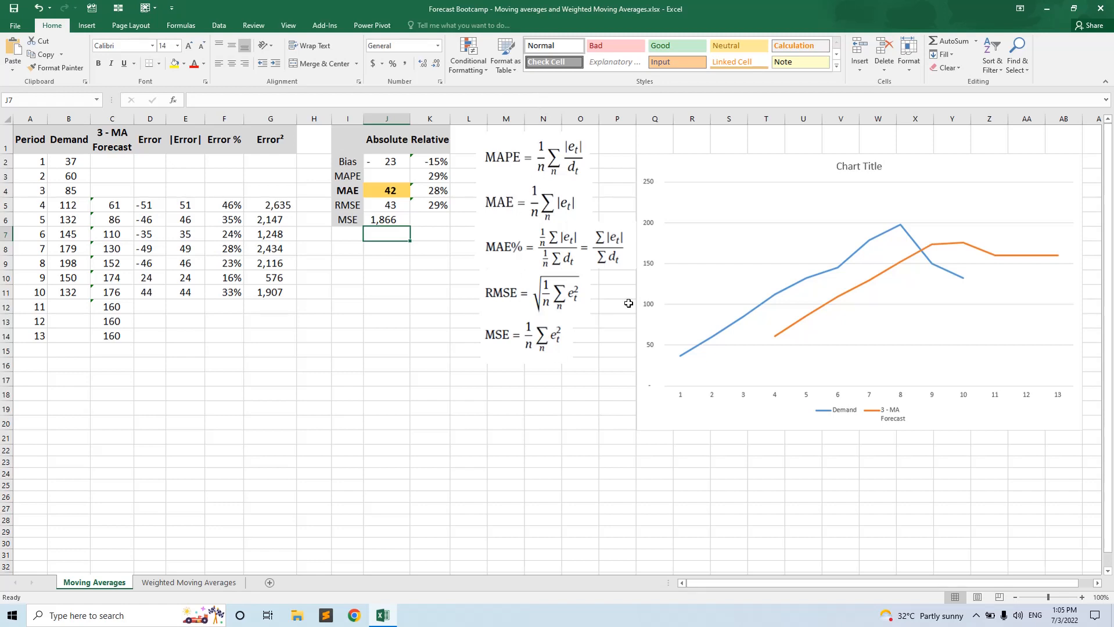
Review the demand and forecast chart and the highlighted MAE result in J4.
{"action": "left_click", "coordinate": [677, 168]}
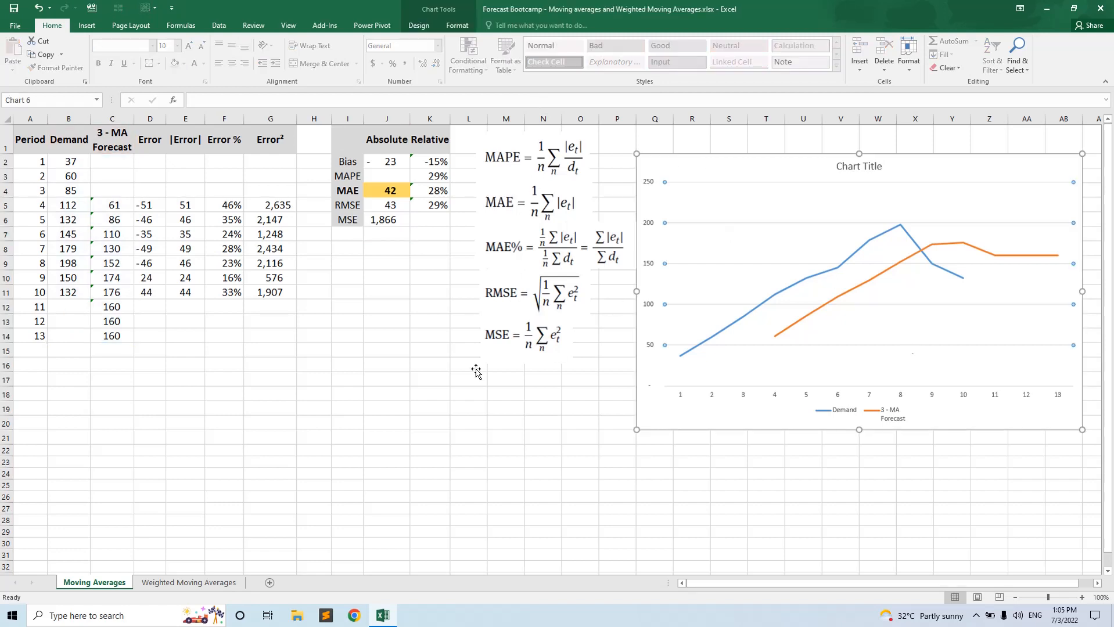
{"action": "left_click", "coordinate": [414, 391]}
{"action": "left_click", "coordinate": [375, 281]}
{"action": "left_click", "coordinate": [393, 193]}
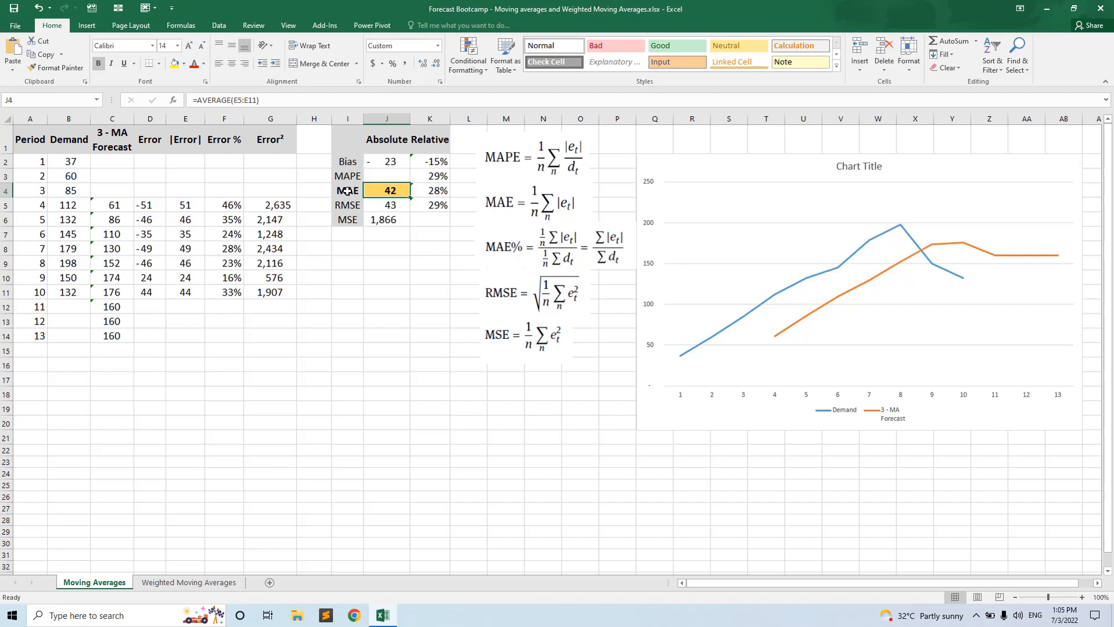
{"action": "mouse_move", "coordinate": [388, 192]}
{"action": "left_mouse_down"}
{"action": "mouse_move", "coordinate": [364, 198]}
{"action": "mouse_move", "coordinate": [388, 191]}
{"action": "left_mouse_up"}
{"action": "left_click", "coordinate": [365, 292]}
{"action": "left_click", "coordinate": [219, 447]}
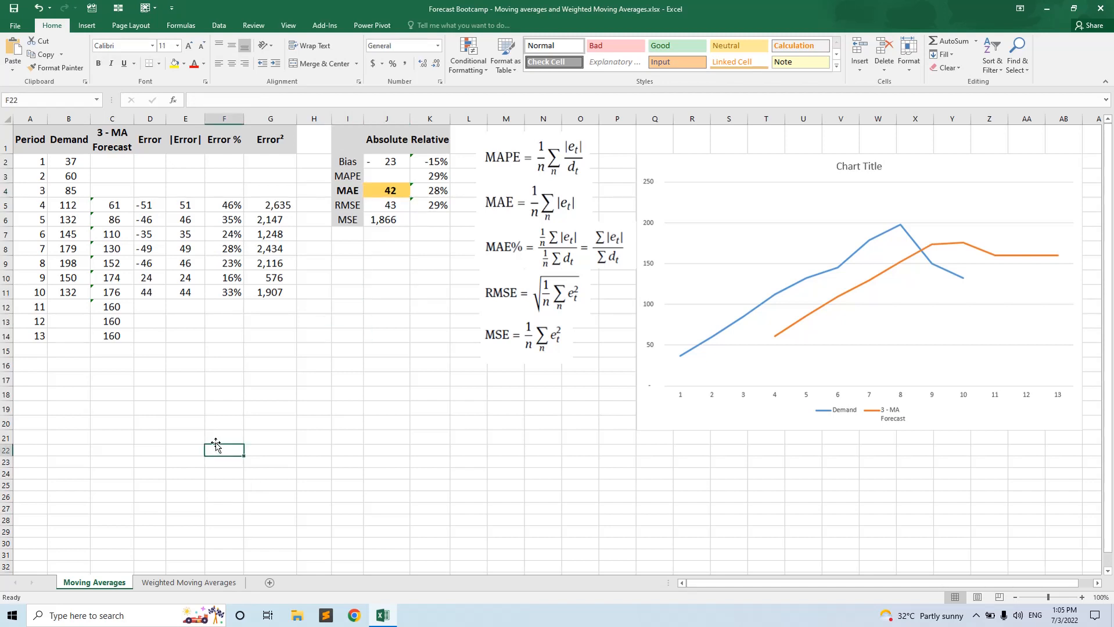
Open the Weighted Moving Averages sheet and inspect the weights in J2:J4 and the period 4 forecast formula in C5.
{"action": "left_click", "coordinate": [179, 587]}
{"action": "left_click", "coordinate": [211, 423]}
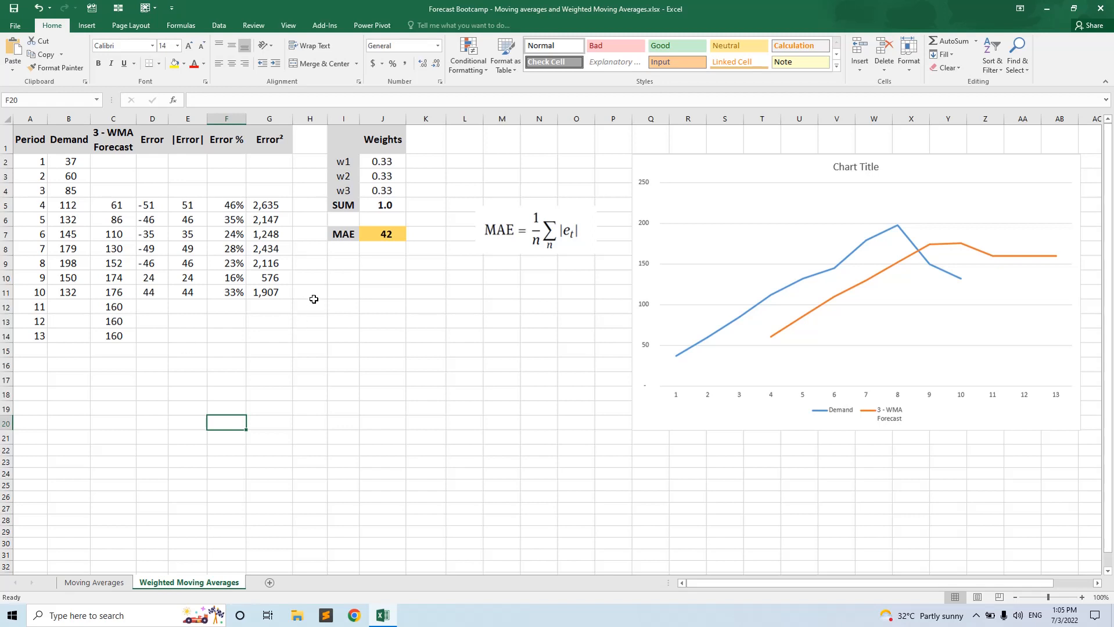
{"action": "left_click_drag", "start_coordinate": [385, 161], "coordinate": [384, 185]}
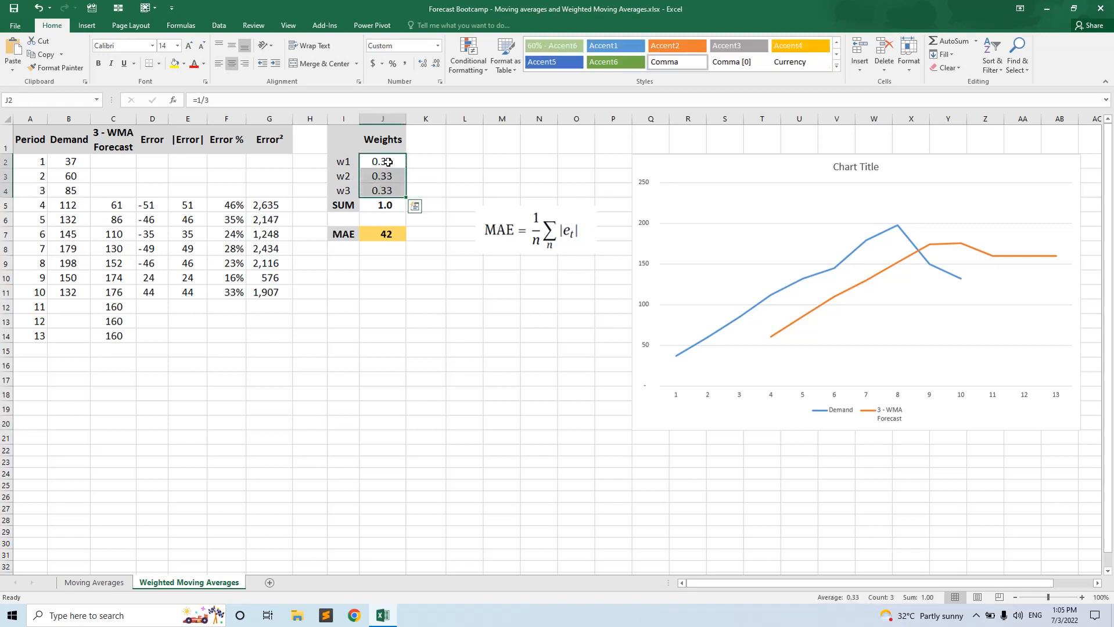
{"action": "left_click", "coordinate": [386, 162]}
{"action": "left_click", "coordinate": [112, 208]}
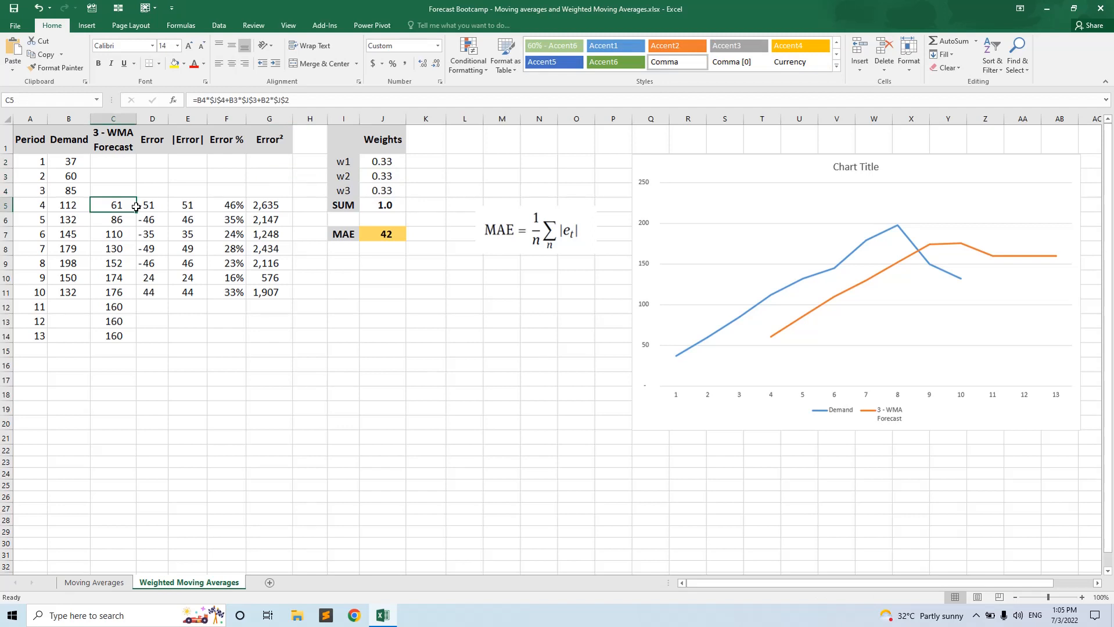
{"action": "left_click", "coordinate": [314, 99]}
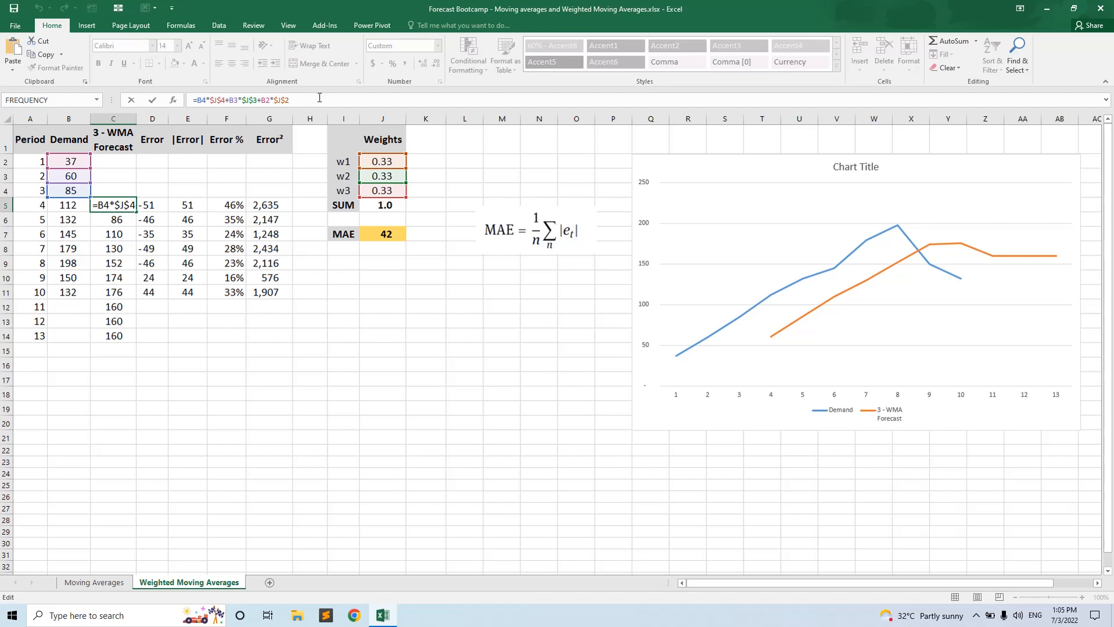
Leave the forecast formula and check how weights w1, w2 and w3 are each calculated in J2, J3 and J4.
{"action": "left_click", "coordinate": [390, 158]}
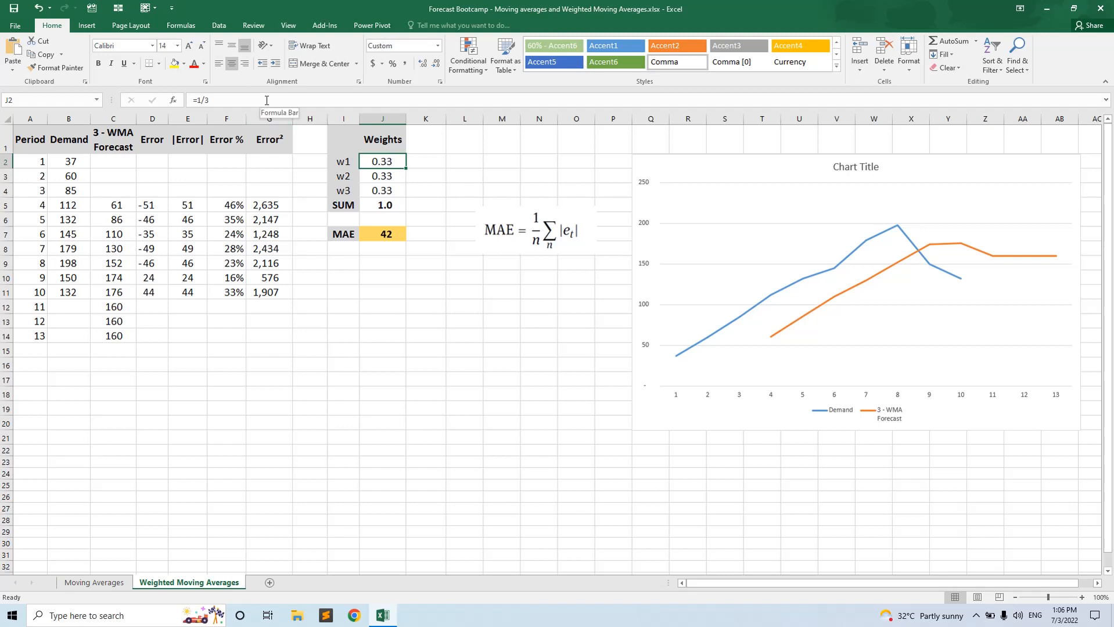
{"action": "left_click", "coordinate": [384, 176]}
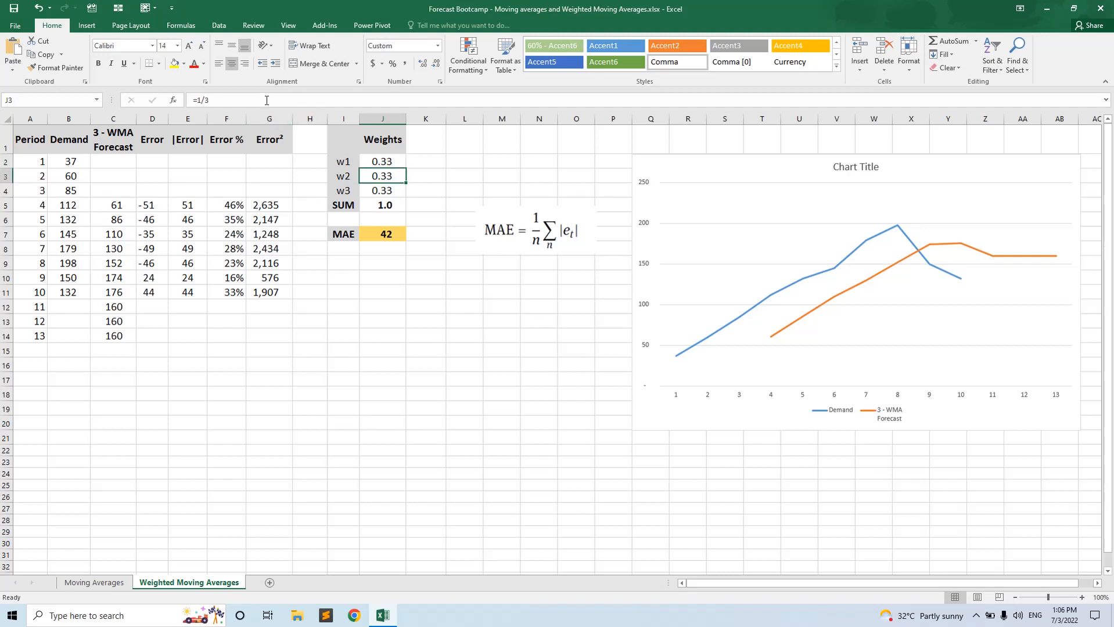
{"action": "left_click", "coordinate": [392, 191]}
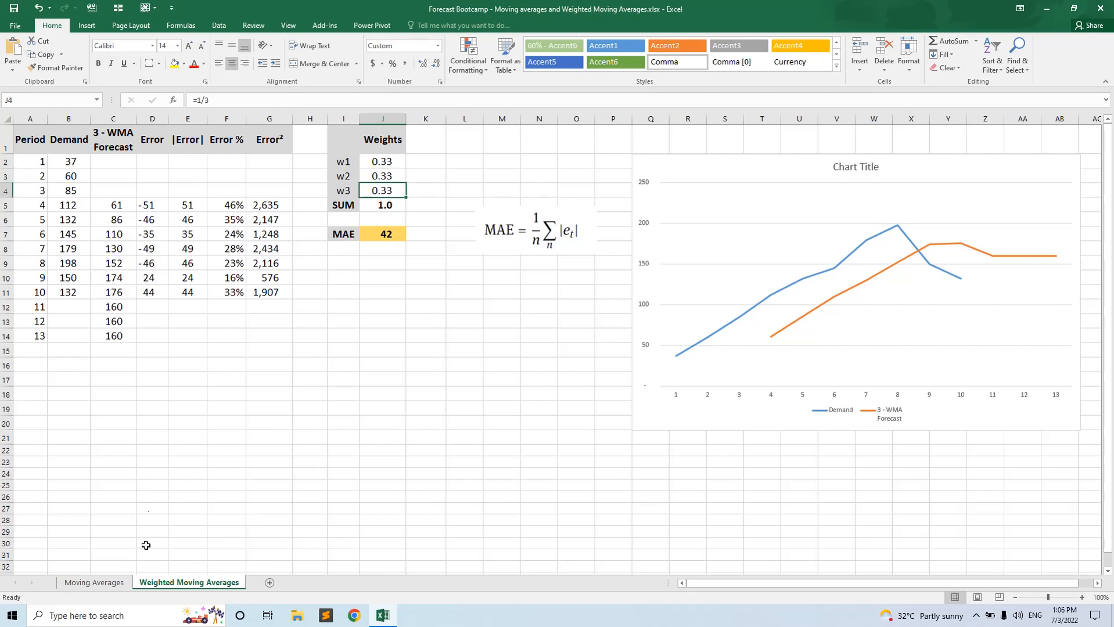
Compare the forecasts in C5:C12 of the Moving Averages sheet with the weights in J2:J4 of the Weighted Moving Averages sheet.
{"action": "left_click", "coordinate": [95, 584]}
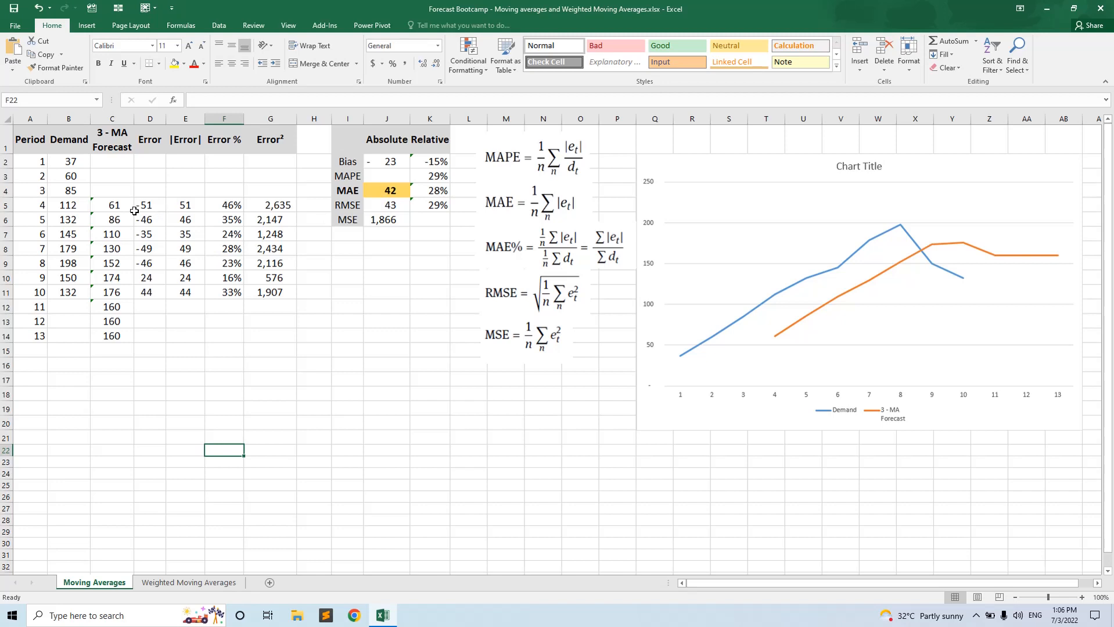
{"action": "left_click_drag", "start_coordinate": [118, 208], "coordinate": [118, 305]}
{"action": "left_click", "coordinate": [189, 583]}
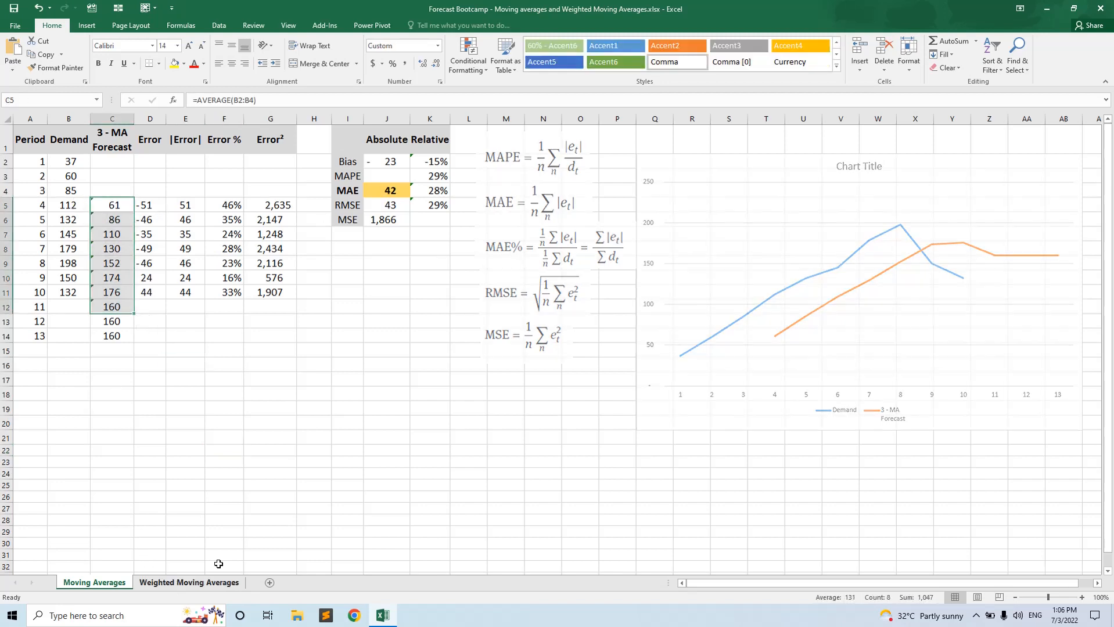
{"action": "left_click_drag", "start_coordinate": [386, 162], "coordinate": [387, 188]}
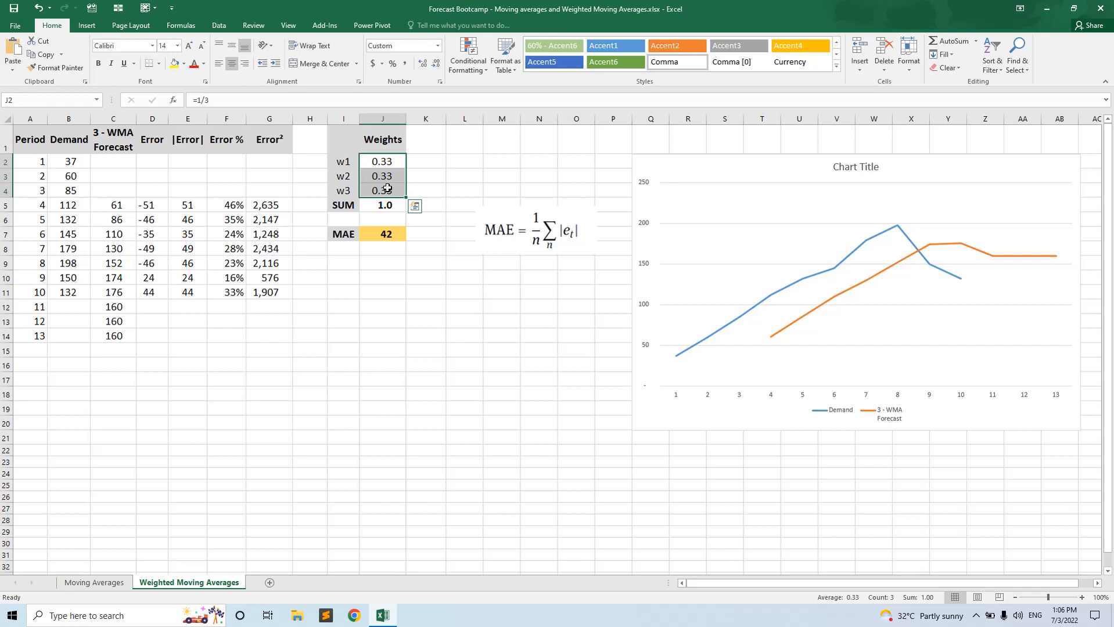
{"action": "left_click", "coordinate": [94, 582]}
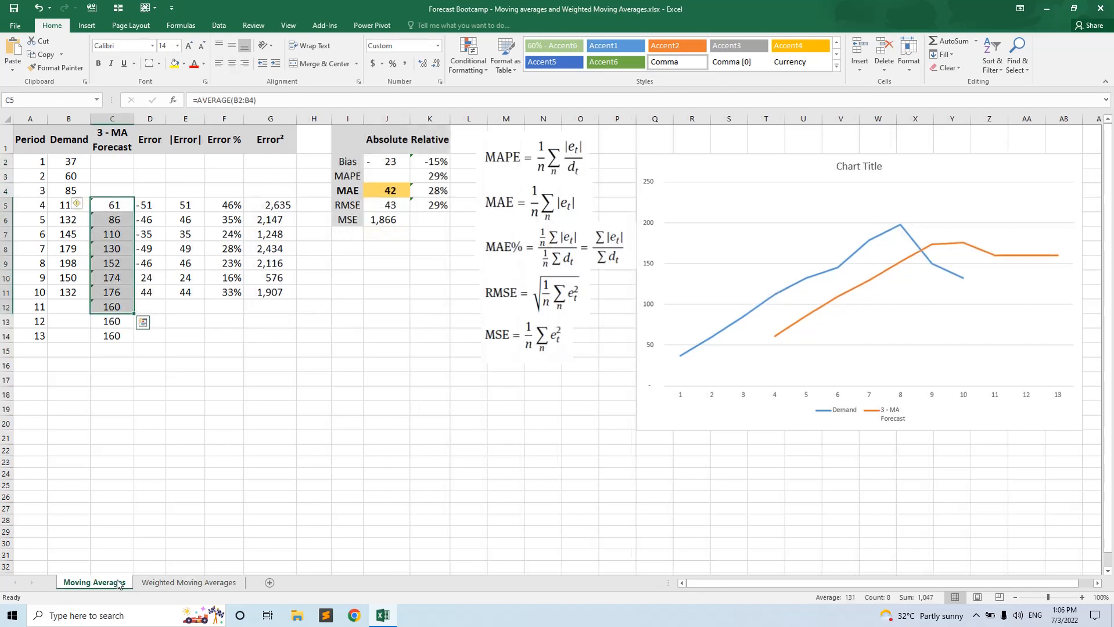
{"action": "left_click", "coordinate": [194, 583]}
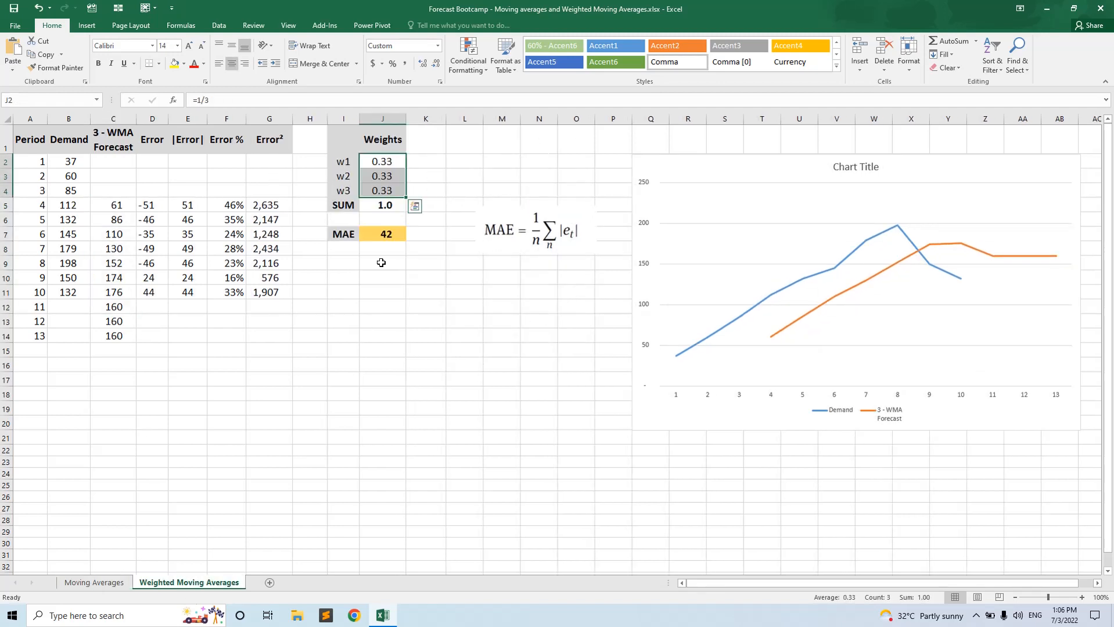
Inspect the sum of the weights in J5 and the MAE formula in J7 of the Weighted Moving Averages sheet.
{"action": "left_click", "coordinate": [380, 207]}
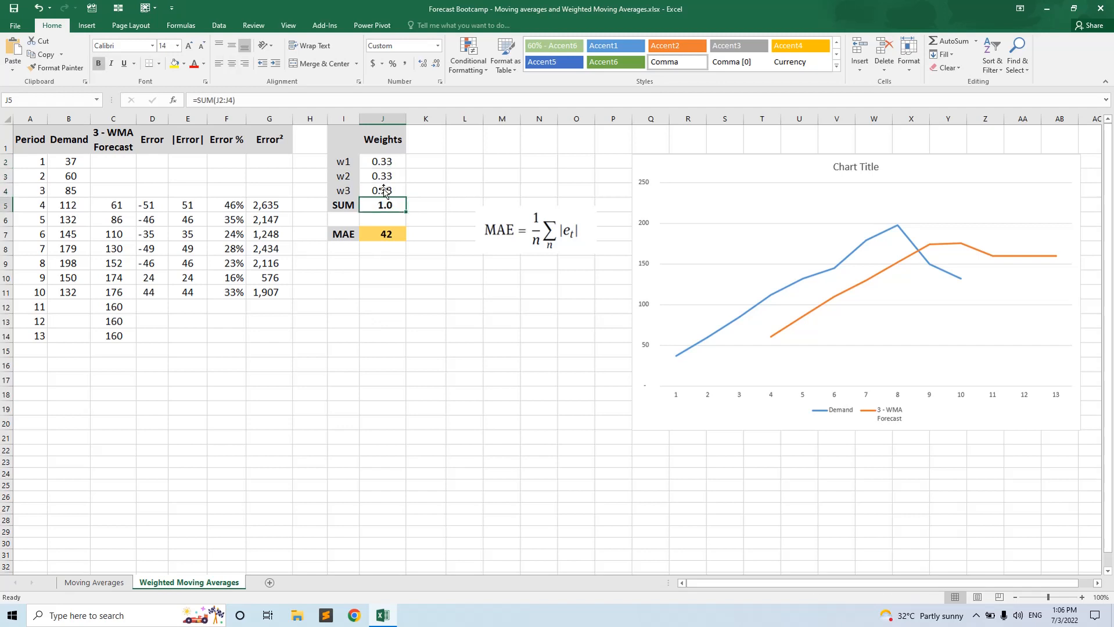
{"action": "left_click_drag", "start_coordinate": [388, 161], "coordinate": [388, 189]}
{"action": "left_click", "coordinate": [387, 205]}
{"action": "left_click", "coordinate": [393, 231]}
{"action": "left_click", "coordinate": [290, 100]}
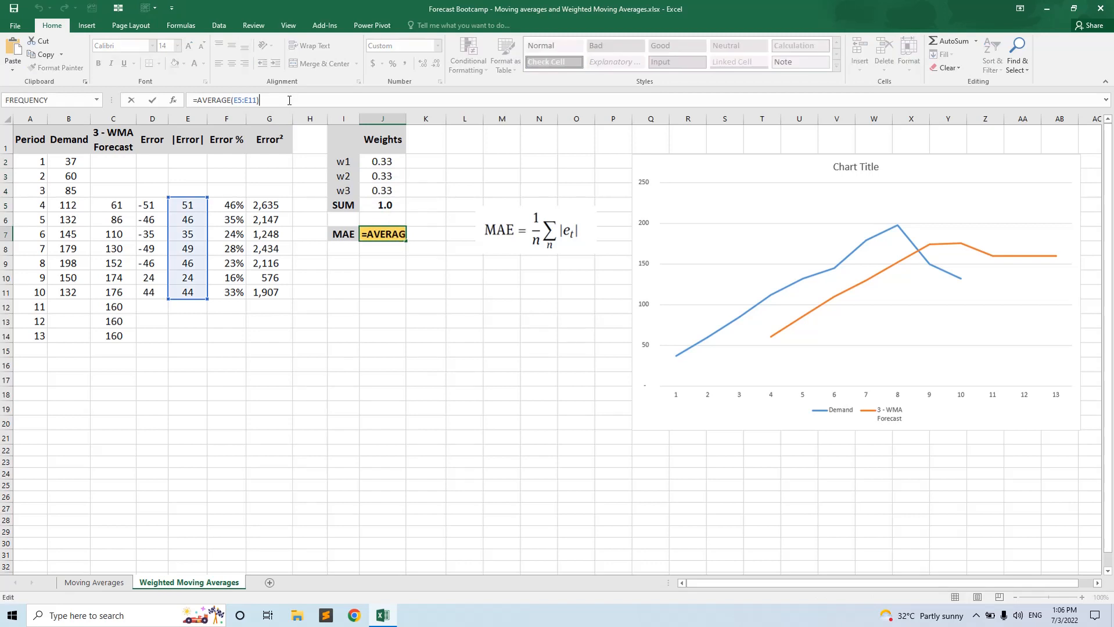
{"action": "key", "text": "ctrl+Return"}
Compare the MAE in I7:J7 with the Moving Averages sheet and review the MAE equation picture on the weighted sheet.
{"action": "left_click_drag", "start_coordinate": [350, 237], "coordinate": [388, 233]}
{"action": "key", "text": "ctrl+Page_Up"}
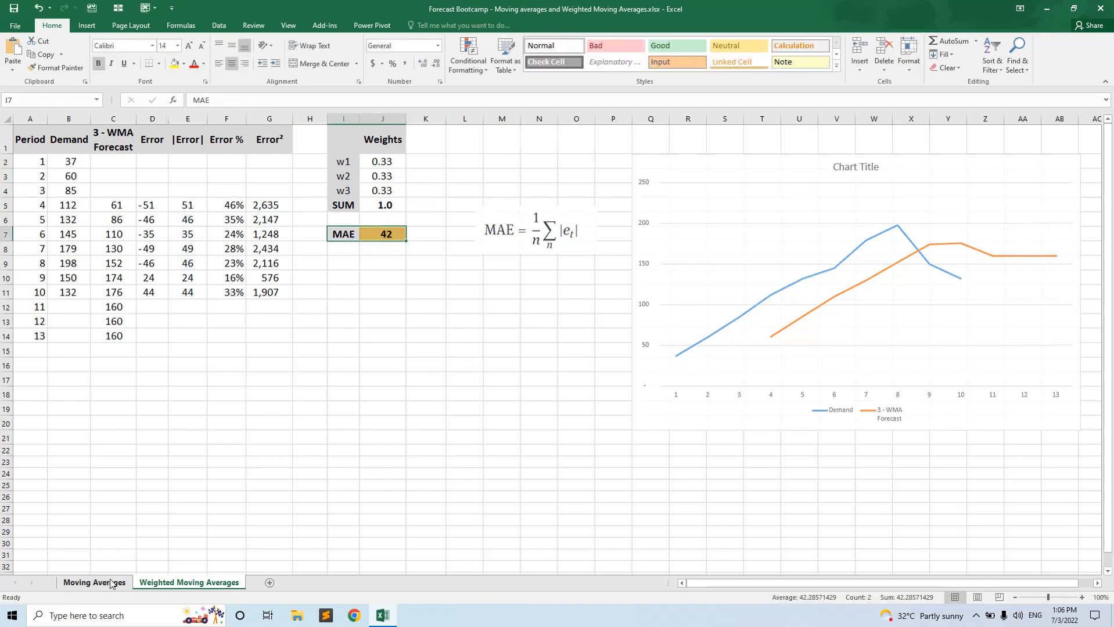
{"action": "left_click", "coordinate": [189, 583]}
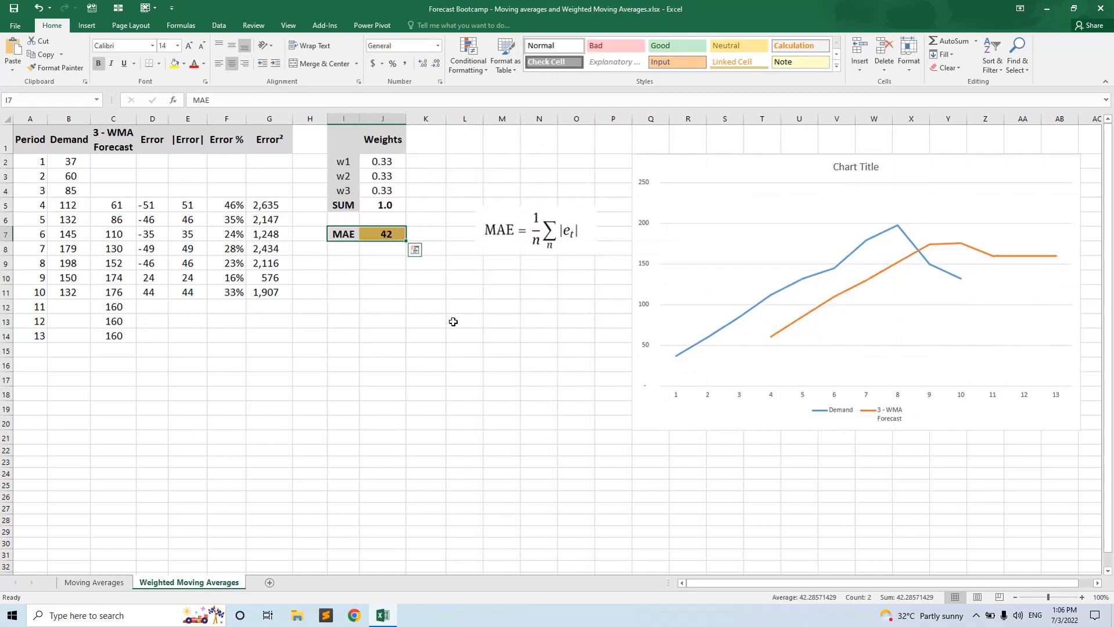
{"action": "left_click", "coordinate": [513, 238]}
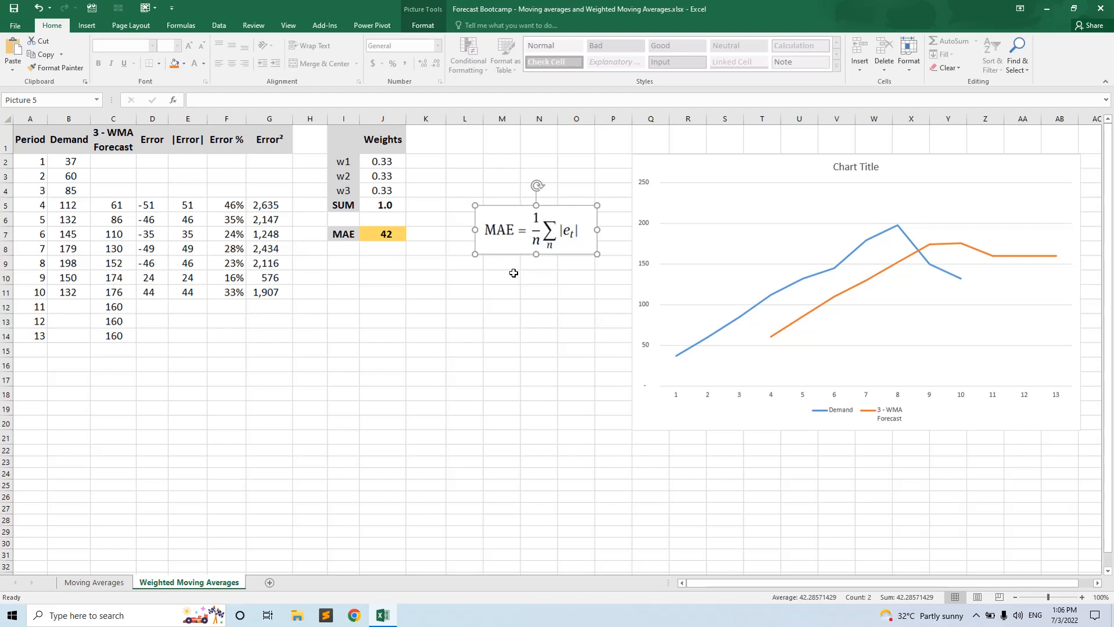
Open Solver for the MAE cell J7 and clear its objective, variable cells and the $J$5 = 1 constraint.
{"action": "left_click_drag", "start_coordinate": [388, 236], "coordinate": [342, 234]}
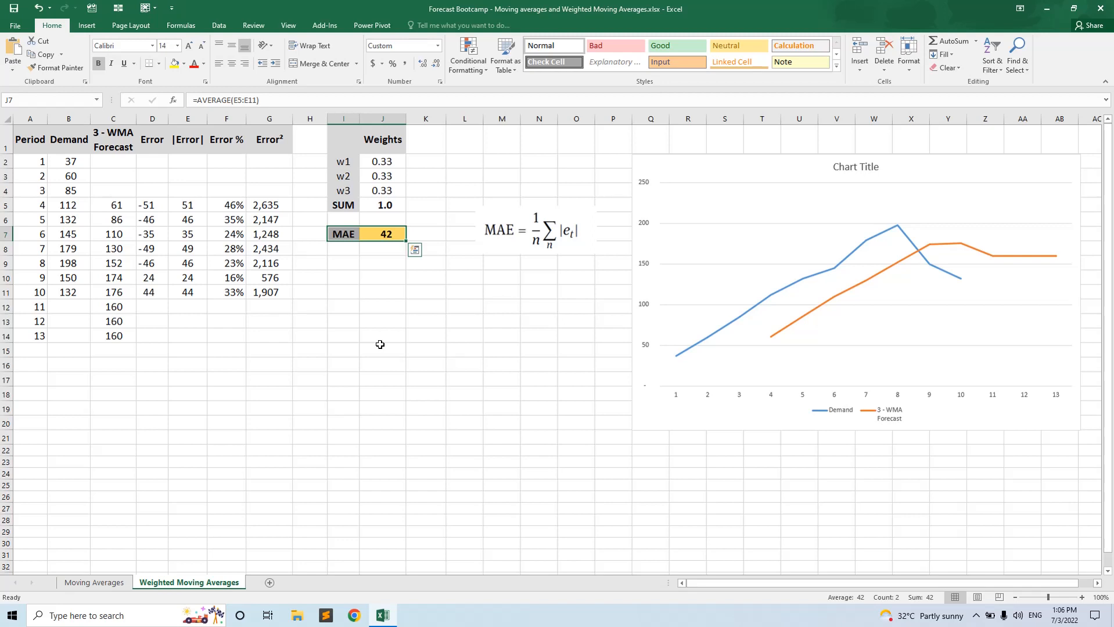
{"action": "left_click", "coordinate": [223, 25]}
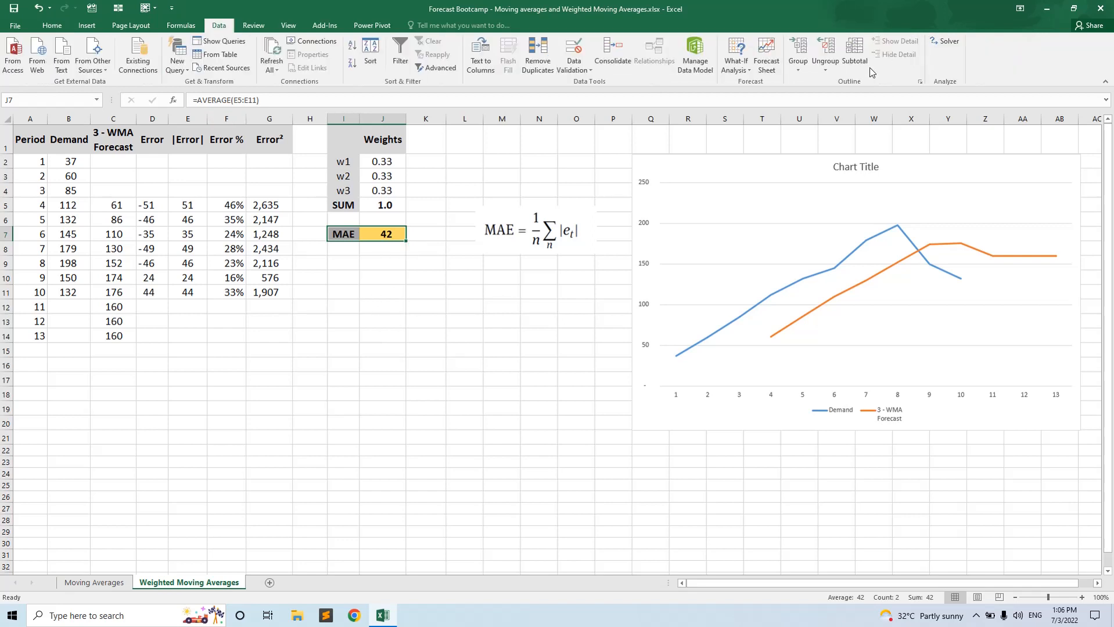
{"action": "left_click", "coordinate": [950, 40]}
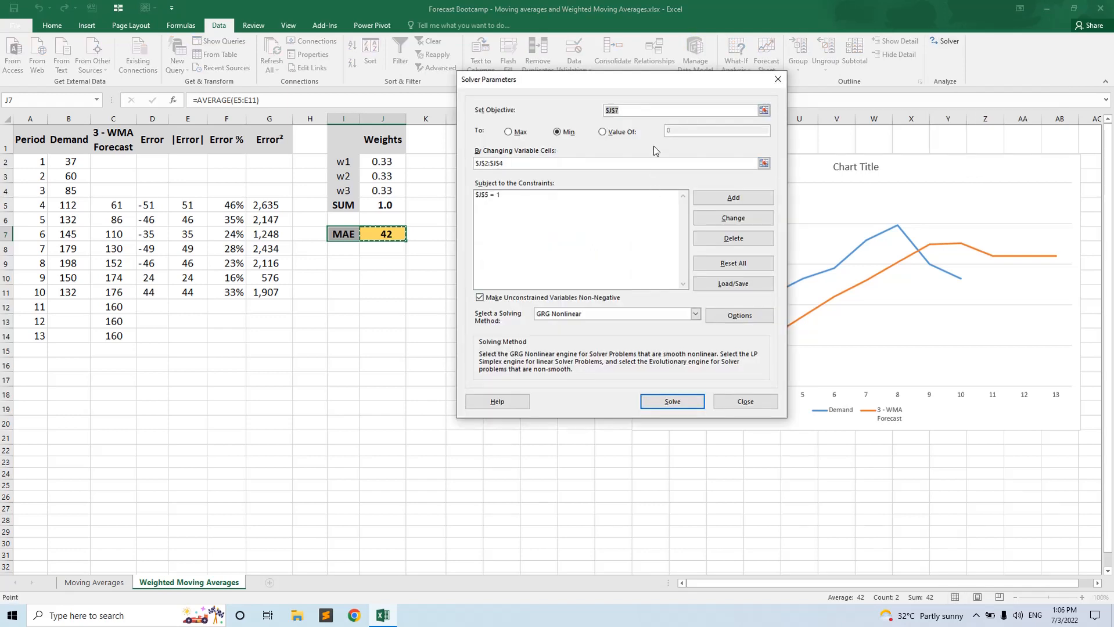
{"action": "key", "text": "Delete"}
{"action": "left_click", "coordinate": [749, 164]}
{"action": "key", "text": "Delete"}
{"action": "left_click", "coordinate": [571, 195]}
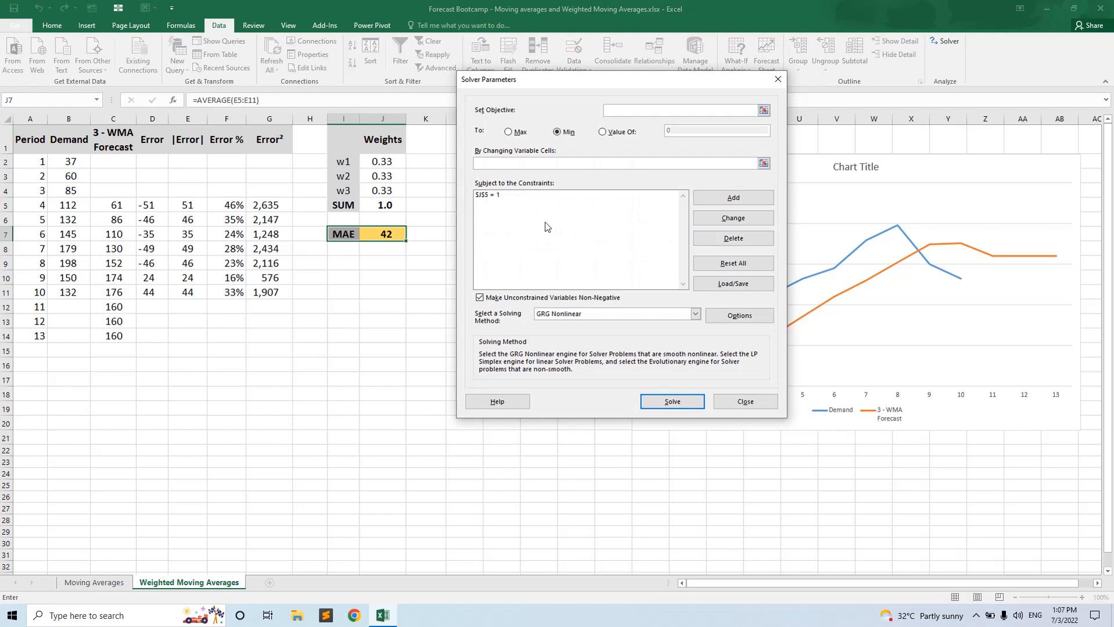
{"action": "left_click", "coordinate": [515, 196]}
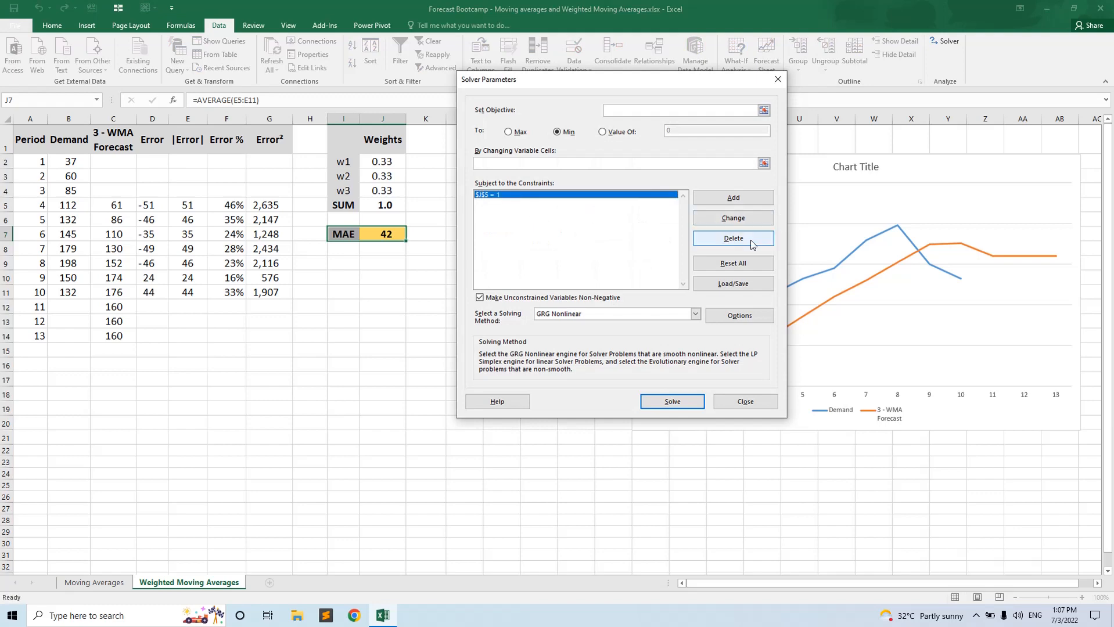
{"action": "left_click", "coordinate": [733, 238]}
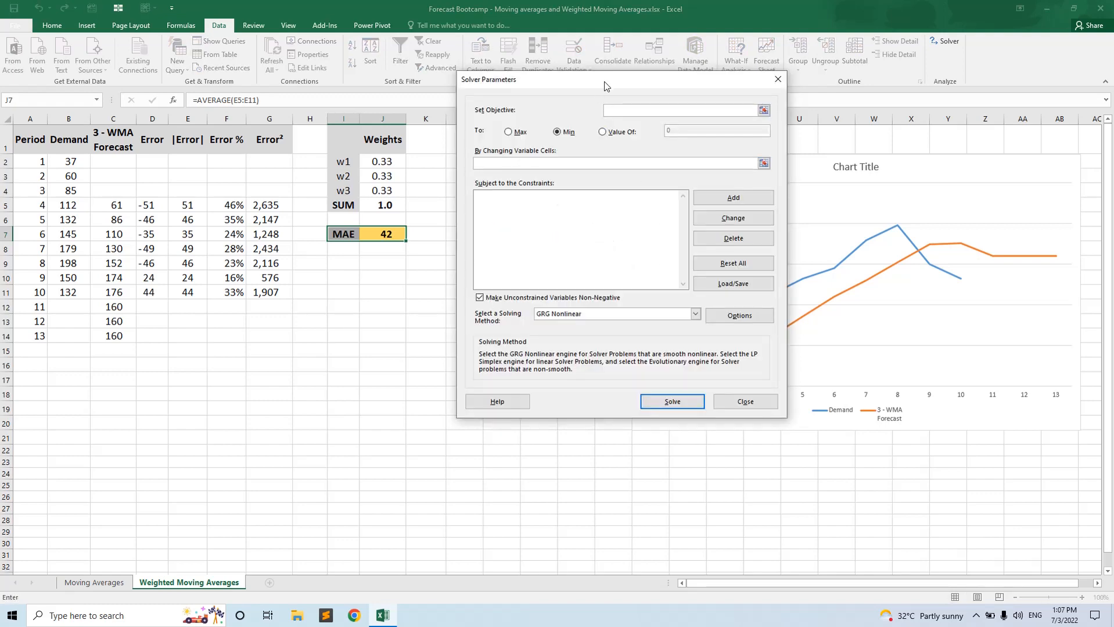
Set the Solver objective to the MAE in cell $J$7 and have it minimized.
{"action": "left_click_drag", "start_coordinate": [606, 86], "coordinate": [705, 209]}
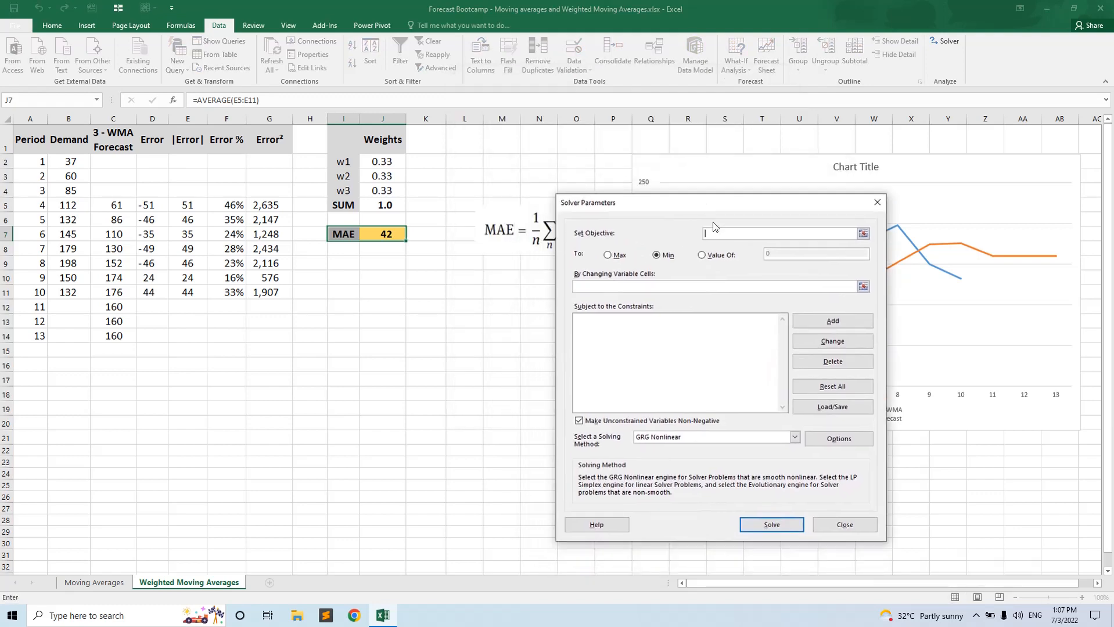
{"action": "left_click", "coordinate": [865, 234]}
{"action": "left_click", "coordinate": [384, 233]}
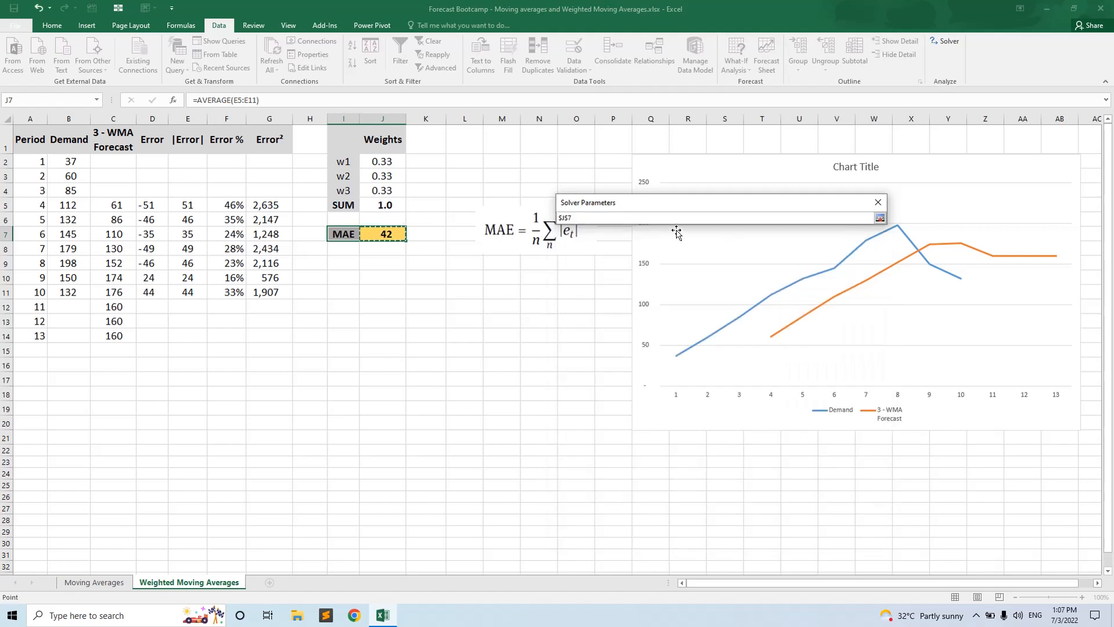
{"action": "left_click", "coordinate": [880, 217]}
{"action": "left_click", "coordinate": [657, 255]}
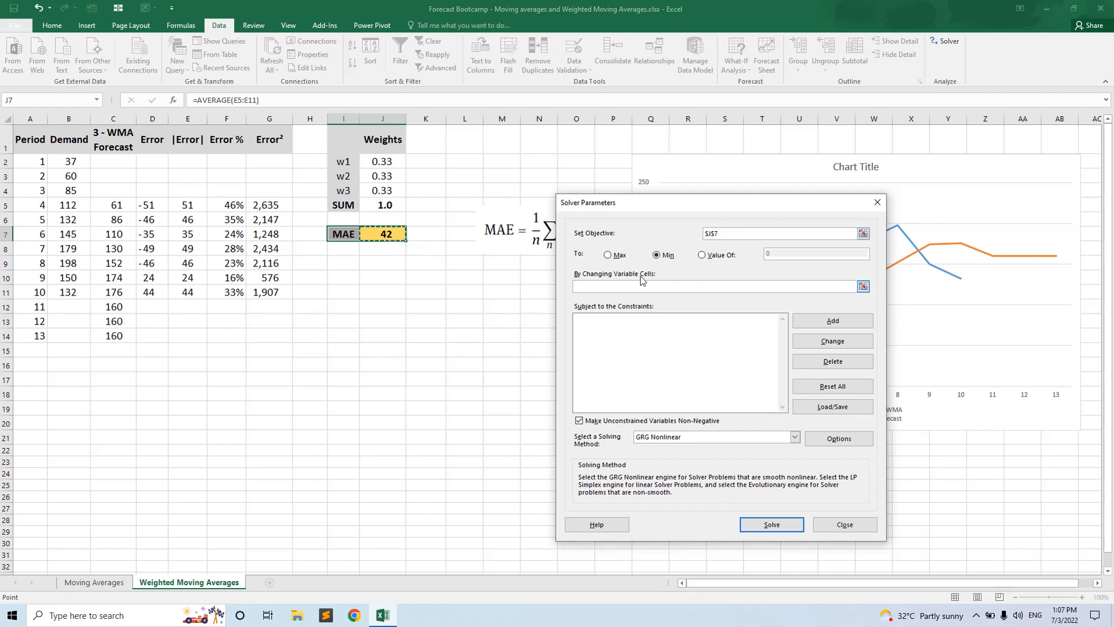
Set the weights in $J$2:$J$4 as Solver's changing variable cells.
{"action": "left_click", "coordinate": [862, 289]}
{"action": "left_click", "coordinate": [863, 288]}
{"action": "left_click_drag", "start_coordinate": [391, 158], "coordinate": [386, 185]}
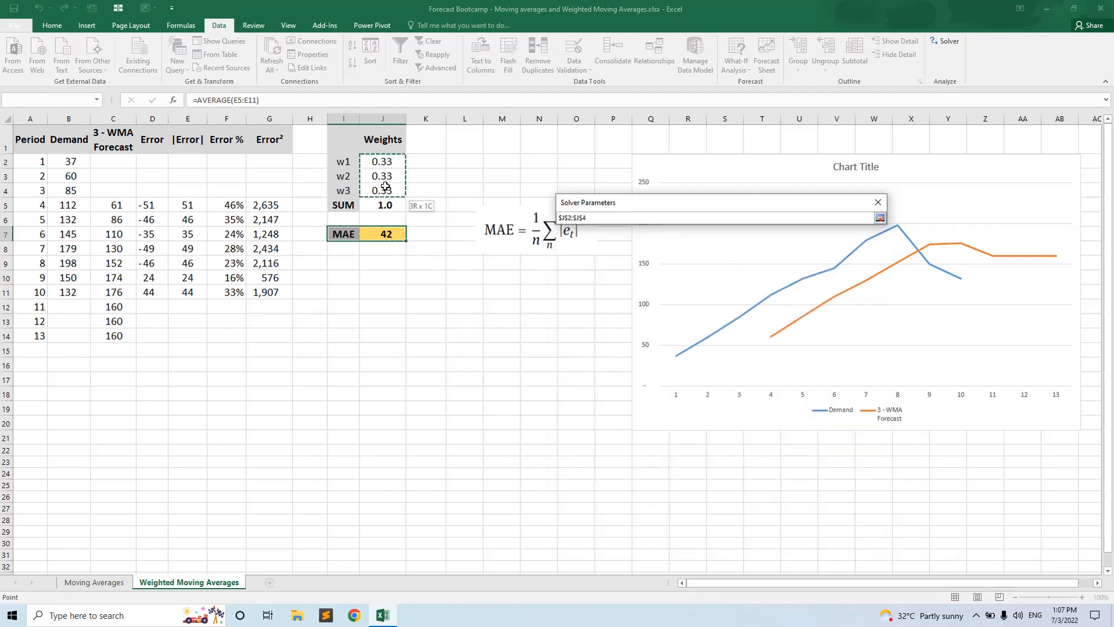
{"action": "left_click", "coordinate": [880, 218]}
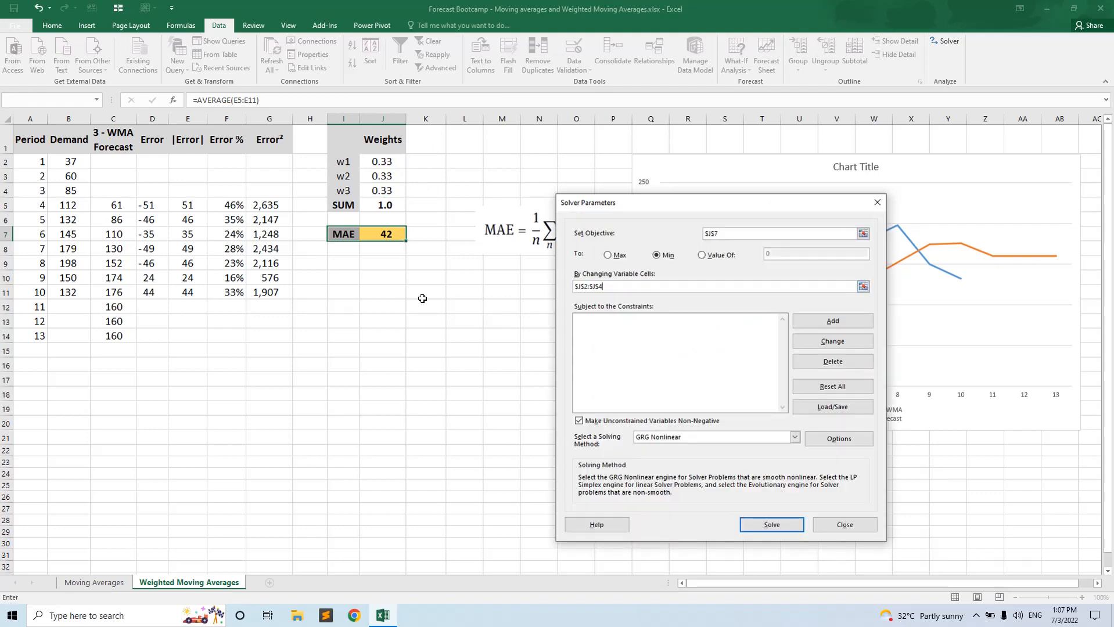
Add a Solver constraint requiring the sum of the weights in $J$5 to equal 1.
{"action": "left_click", "coordinate": [604, 327]}
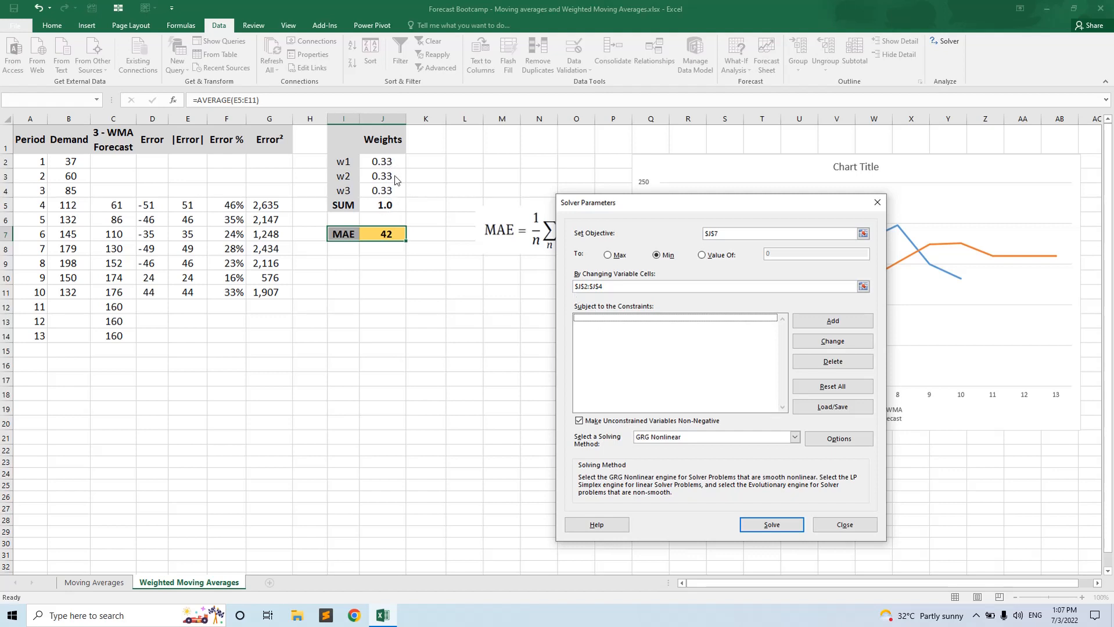
{"action": "left_click", "coordinate": [833, 322]}
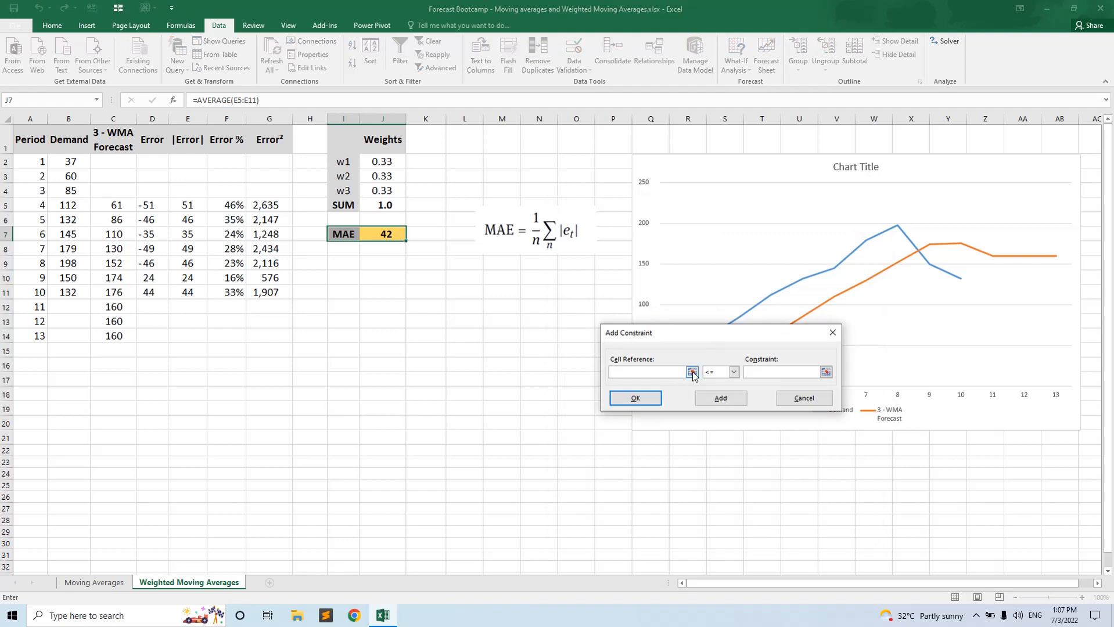
{"action": "left_click", "coordinate": [381, 207]}
{"action": "left_click", "coordinate": [733, 372]}
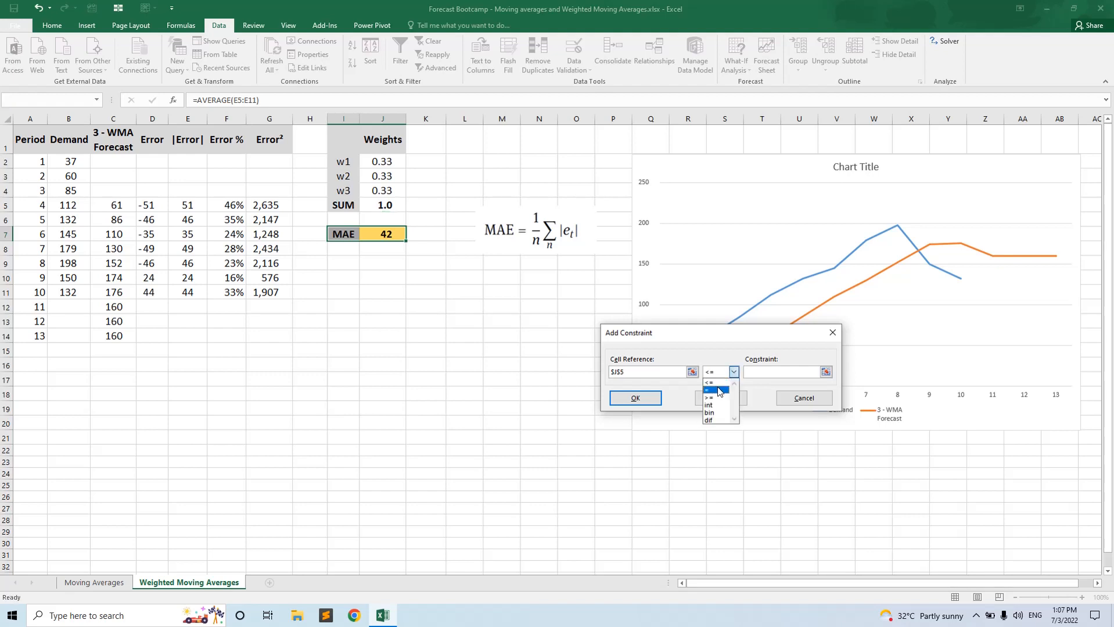
{"action": "left_click", "coordinate": [718, 386]}
{"action": "left_click", "coordinate": [767, 374]}
{"action": "type", "text": "1"}
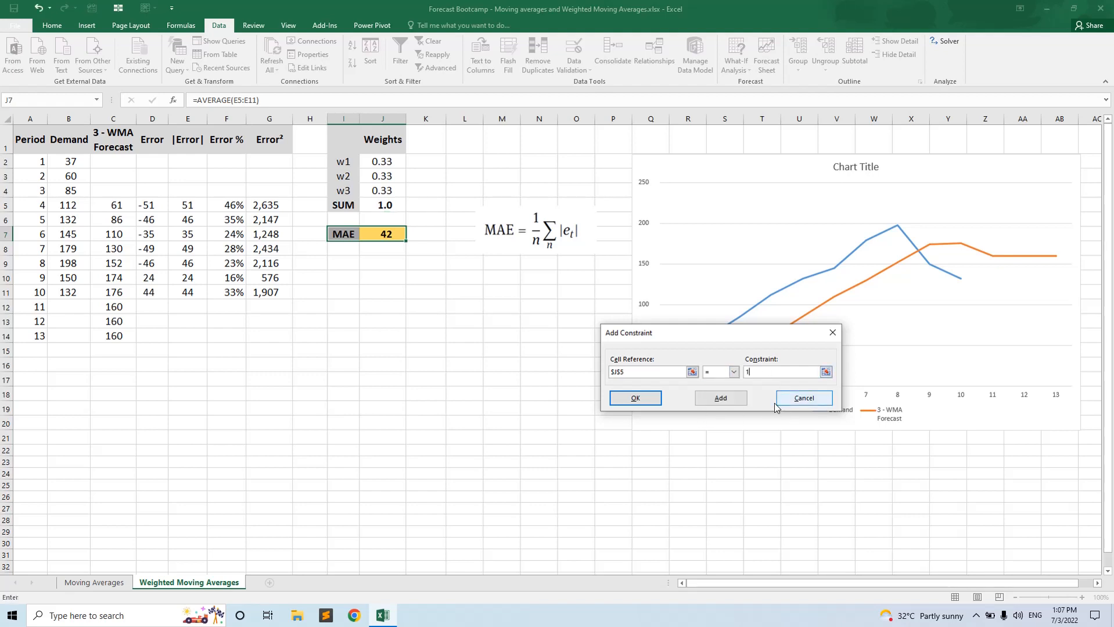
{"action": "left_click", "coordinate": [635, 399]}
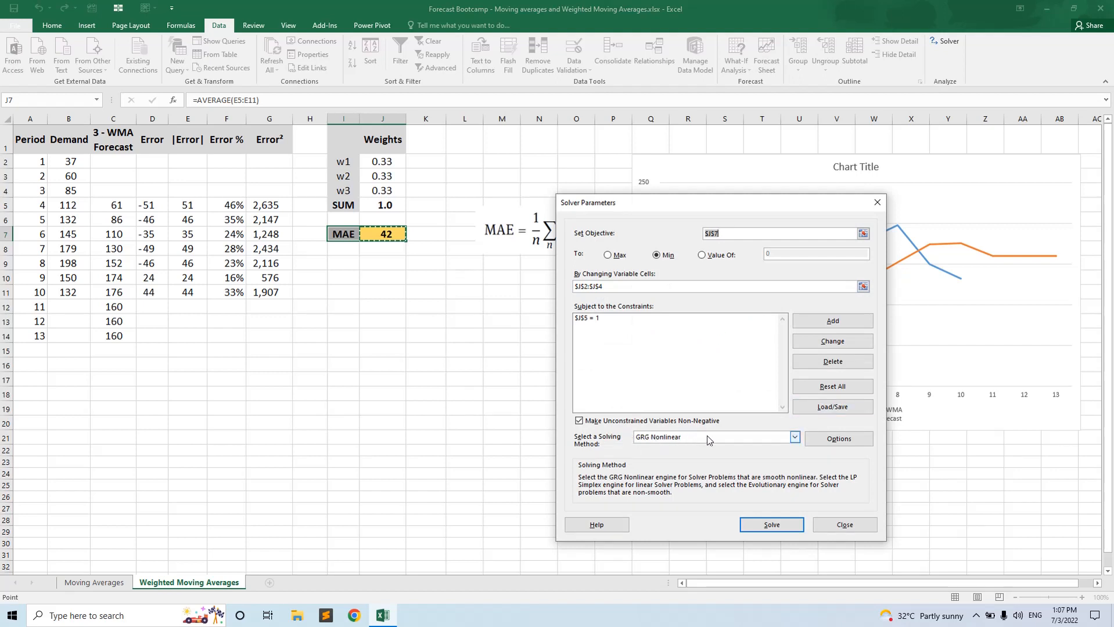
Solve with the GRG Nonlinear method, keep the Solver solution and select the MAE cell J7.
{"action": "left_click", "coordinate": [772, 525]}
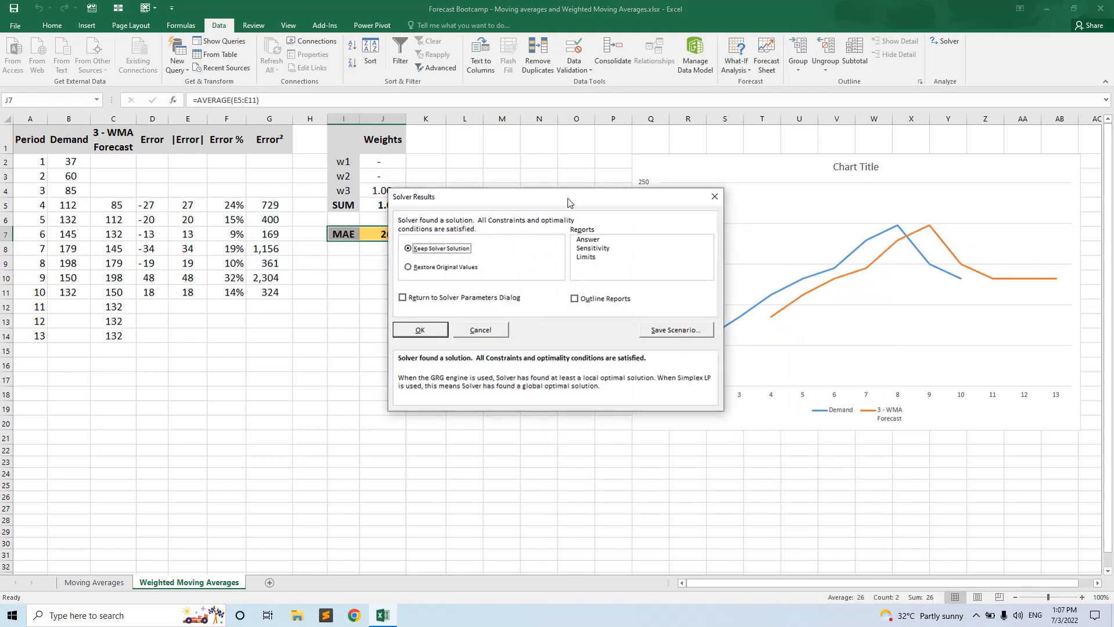
{"action": "left_click", "coordinate": [430, 330]}
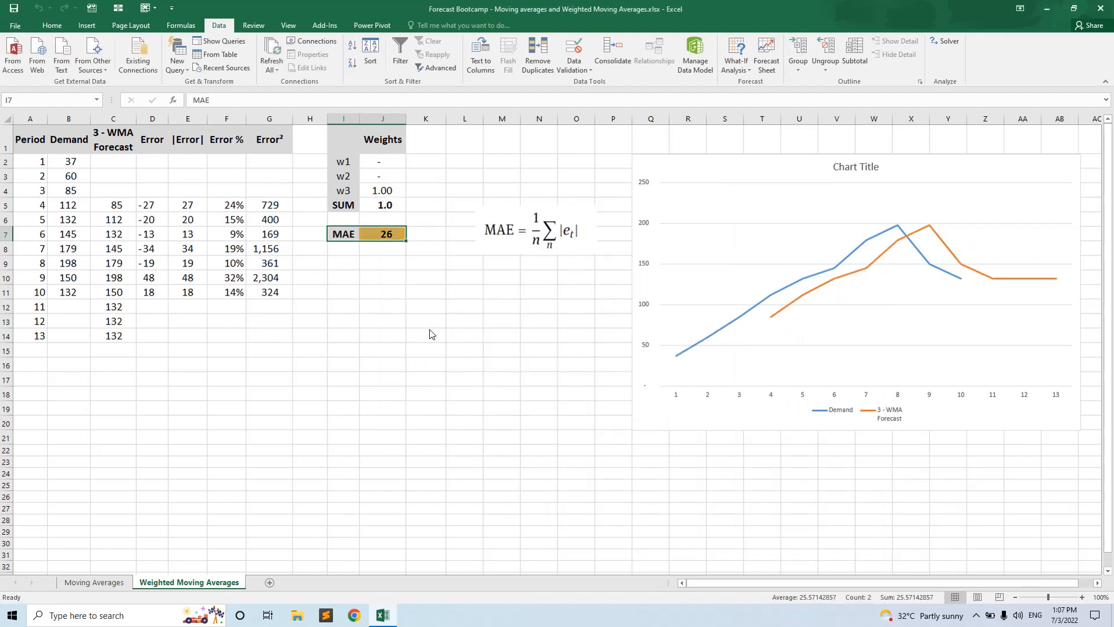
{"action": "left_click", "coordinate": [389, 234]}
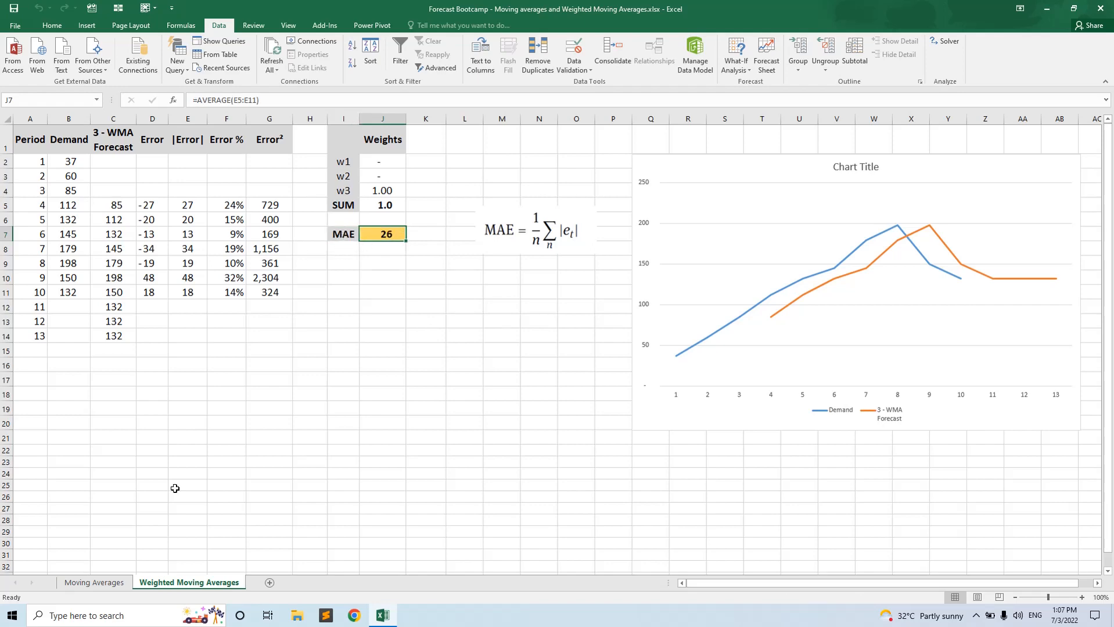
Compare the optimized MAE on the Weighted Moving Averages sheet with the MAE on the Moving Averages sheet.
{"action": "left_click", "coordinate": [115, 583]}
{"action": "left_click", "coordinate": [177, 582]}
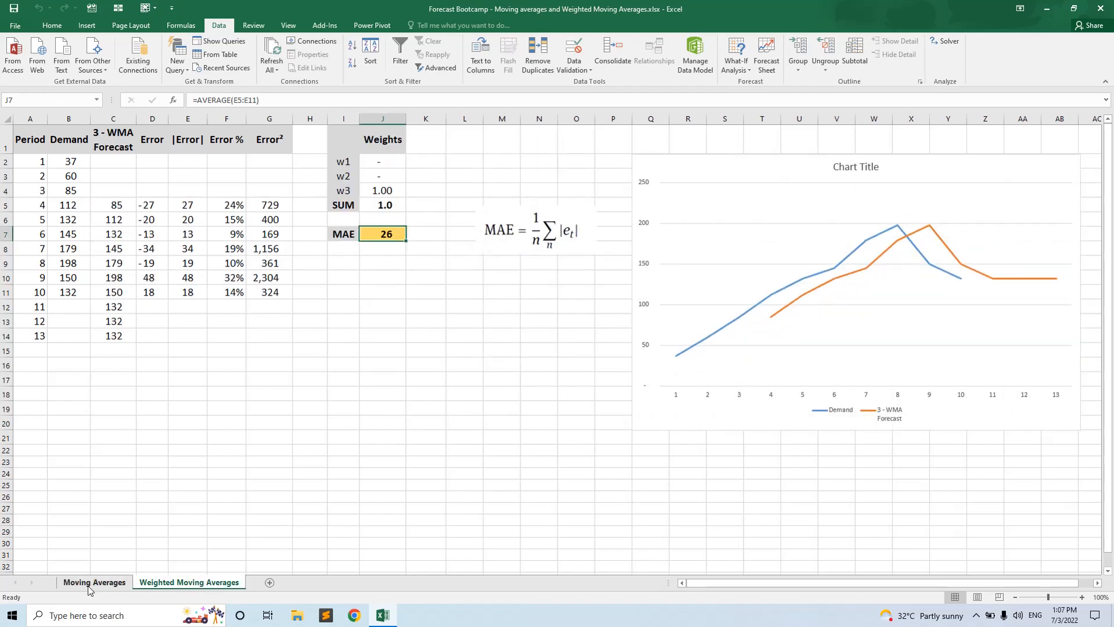
{"action": "left_click", "coordinate": [81, 583]}
{"action": "left_click", "coordinate": [178, 583]}
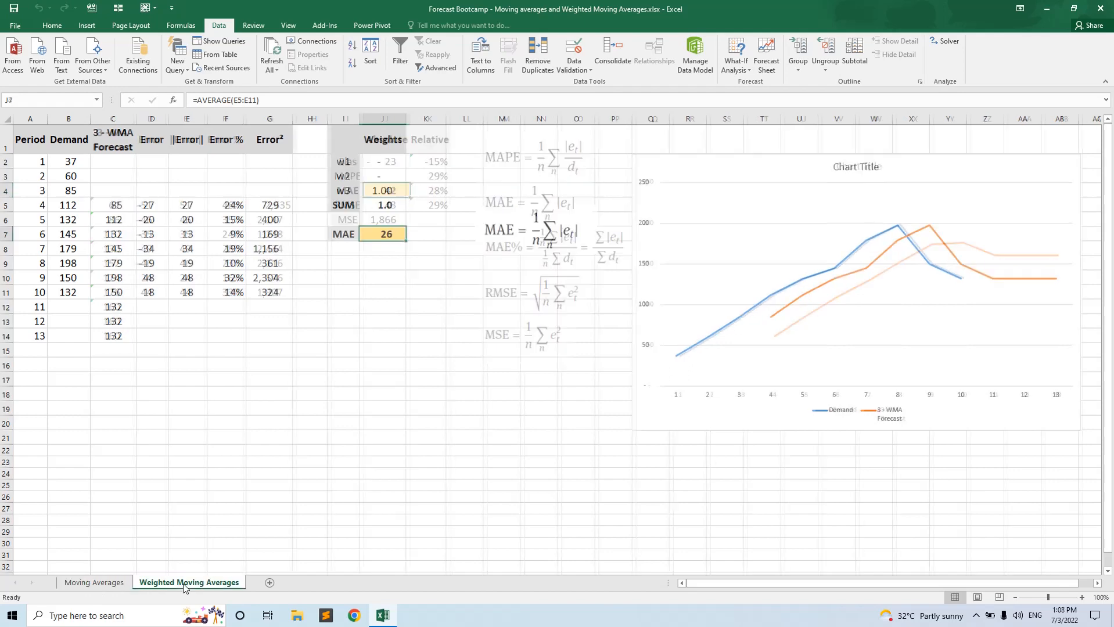
Examine weight w3 in J4 against the demand in B2:B11, comparing the forecasts in C10 and C11 with the preceding period's demand.
{"action": "left_click", "coordinate": [392, 191]}
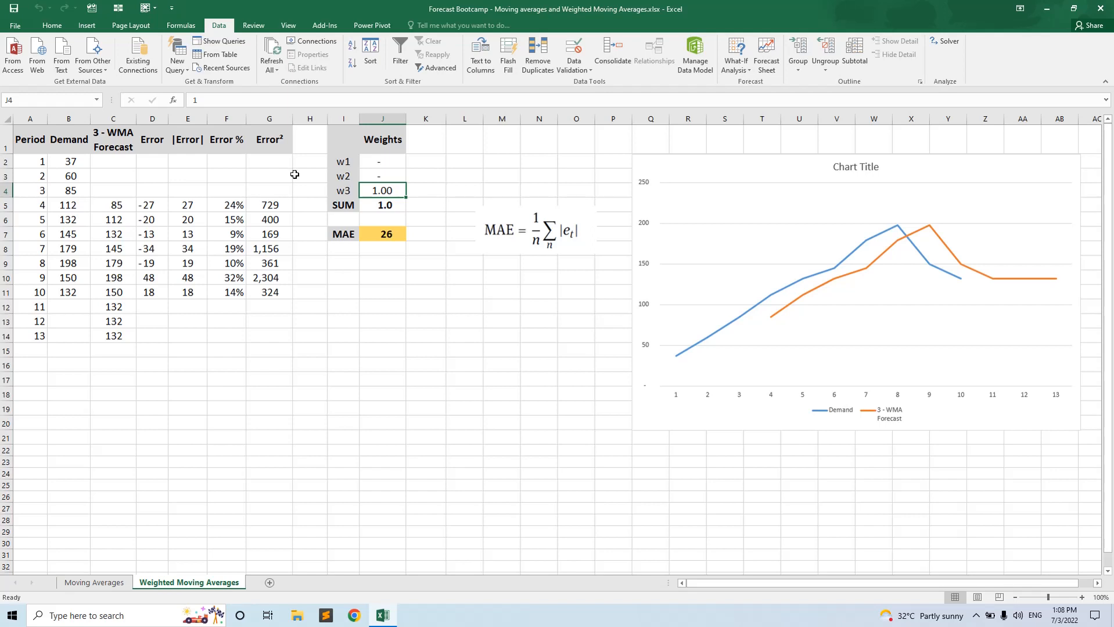
{"action": "left_click_drag", "start_coordinate": [71, 163], "coordinate": [71, 293]}
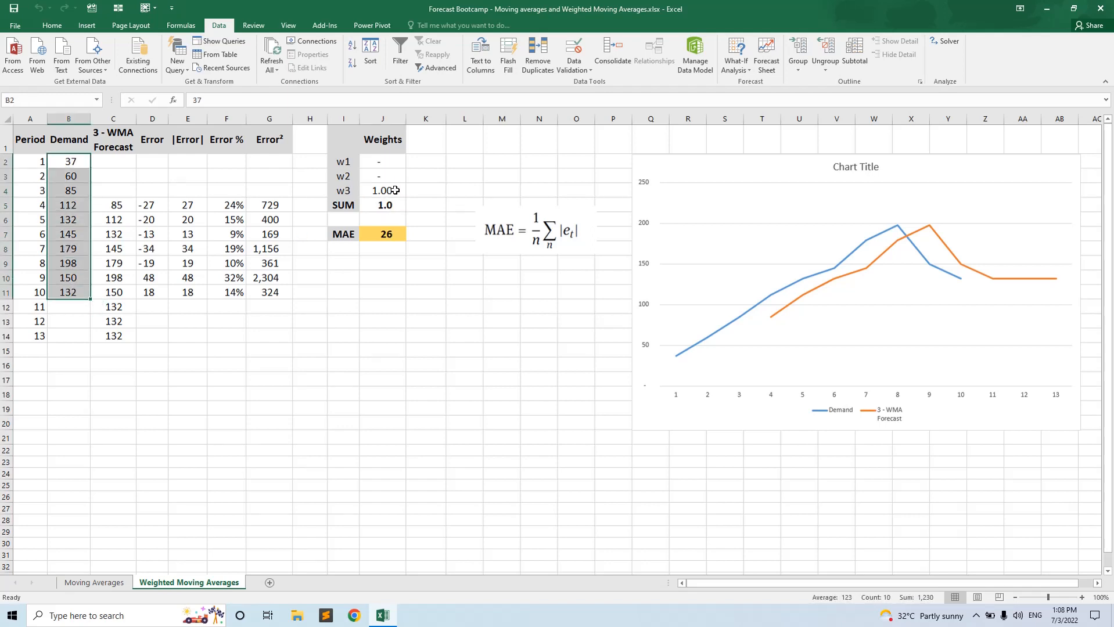
{"action": "left_click", "coordinate": [120, 295]}
{"action": "left_click", "coordinate": [65, 279]}
{"action": "left_click", "coordinate": [107, 291]}
{"action": "left_click", "coordinate": [86, 280]}
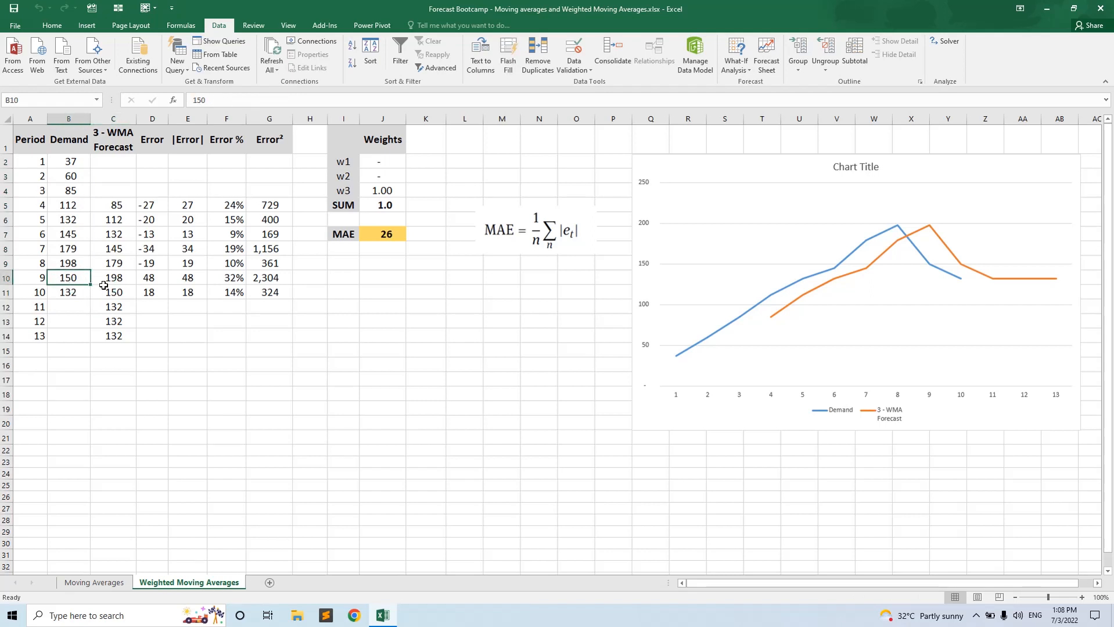
{"action": "left_click", "coordinate": [106, 288]}
{"action": "left_click", "coordinate": [77, 278]}
{"action": "left_click", "coordinate": [96, 274]}
{"action": "left_click", "coordinate": [74, 265]}
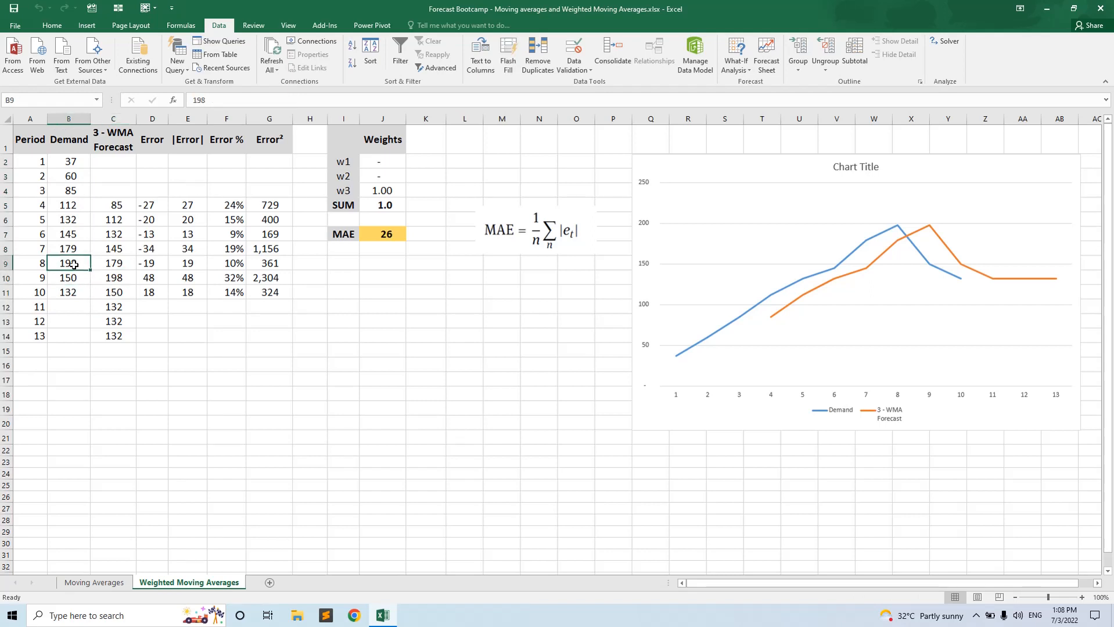
{"action": "left_click", "coordinate": [108, 274]}
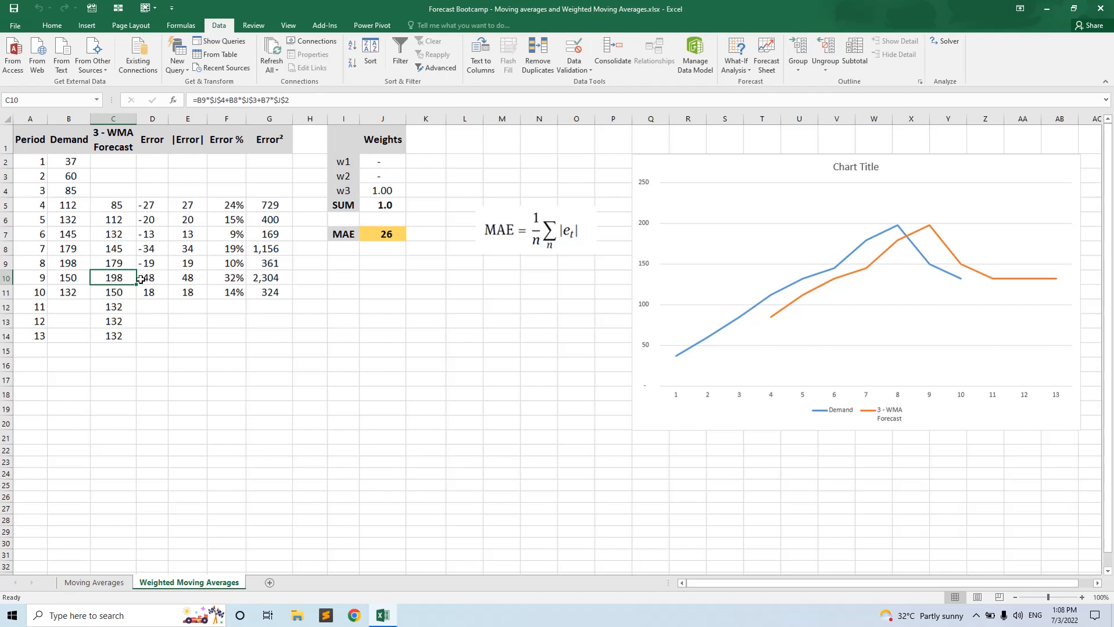
{"action": "left_click", "coordinate": [397, 190]}
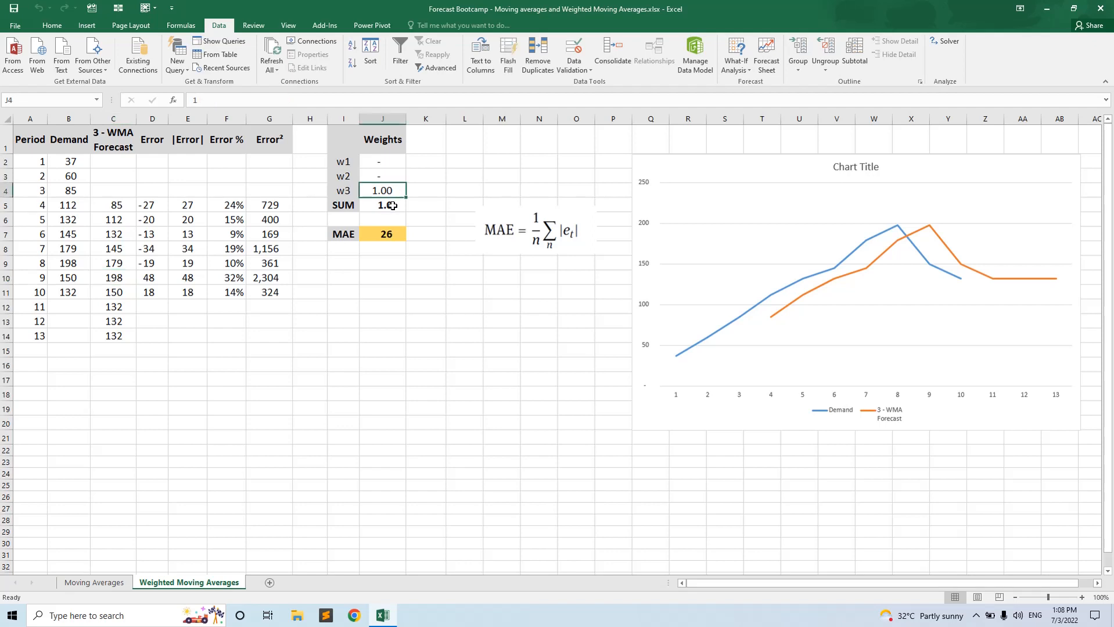
Set the weights manually to 0.2 for w1, 0.6 for w2 and 0.2 for w3.
{"action": "left_click", "coordinate": [382, 167]}
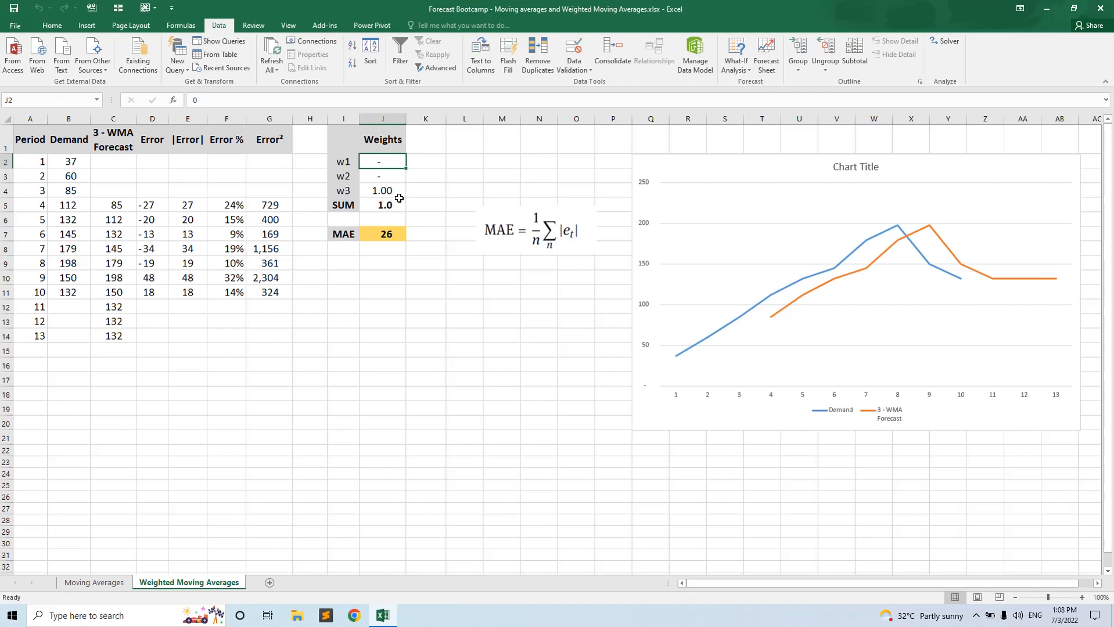
{"action": "type", "text": "0.2"}
{"action": "key", "text": "Return"}
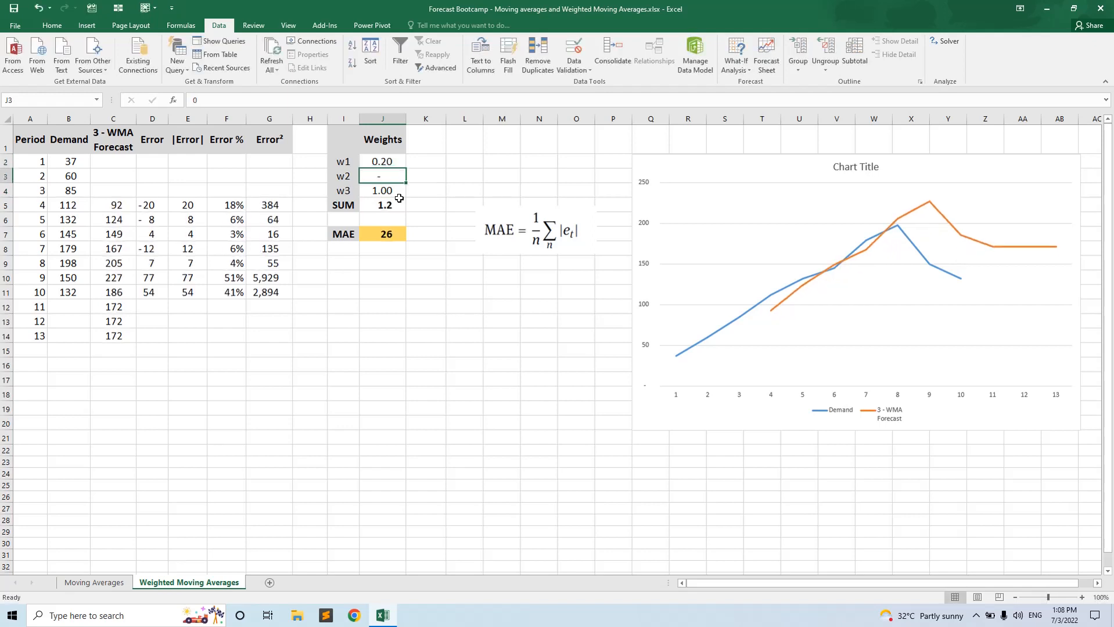
{"action": "type", "text": "."}
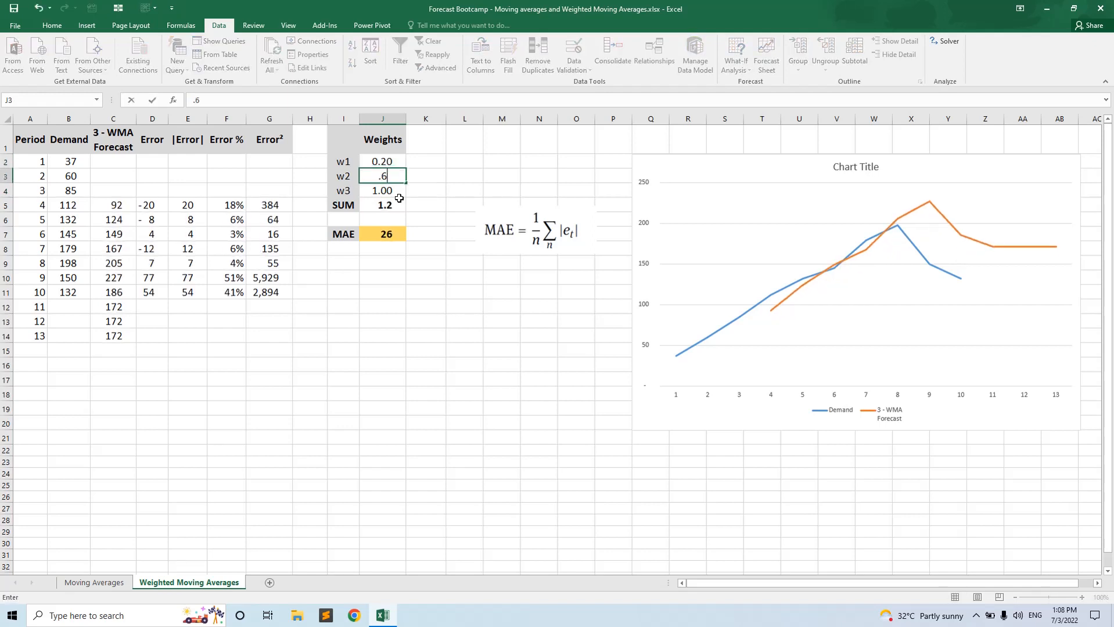
{"action": "type", "text": "6"}
{"action": "key", "text": "Return"}
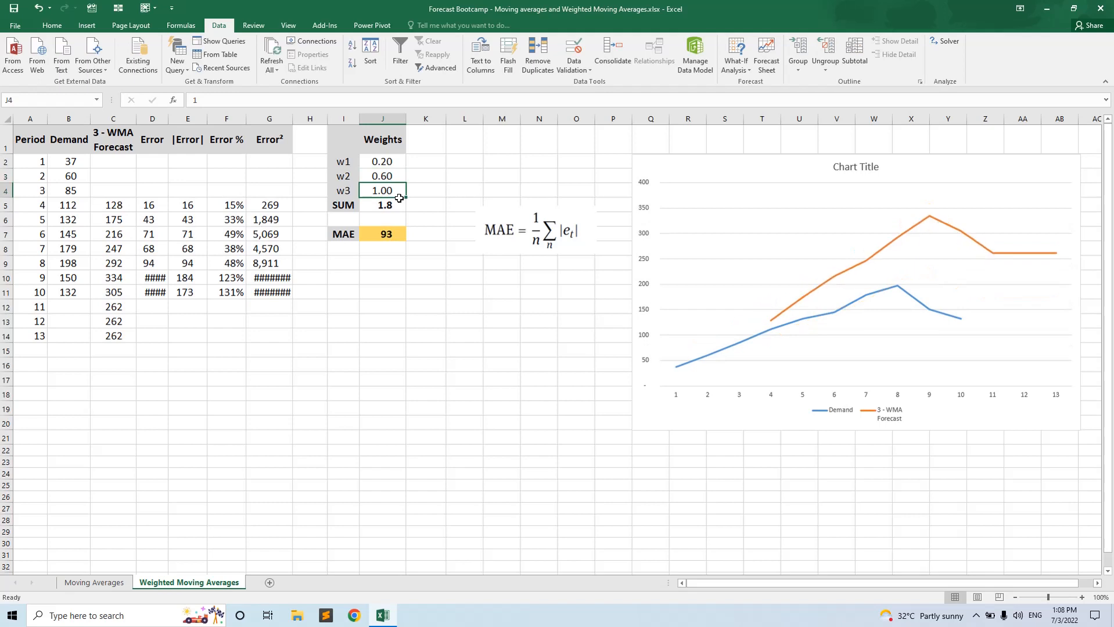
{"action": "type", "text": "."}
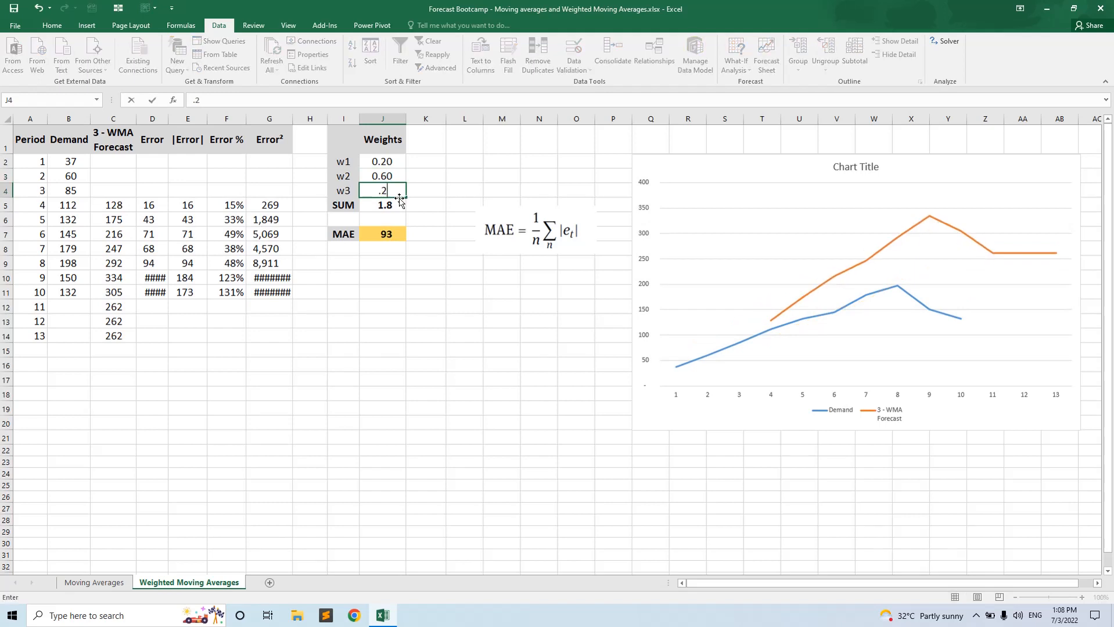
{"action": "type", "text": "2"}
{"action": "key", "text": "Return"}
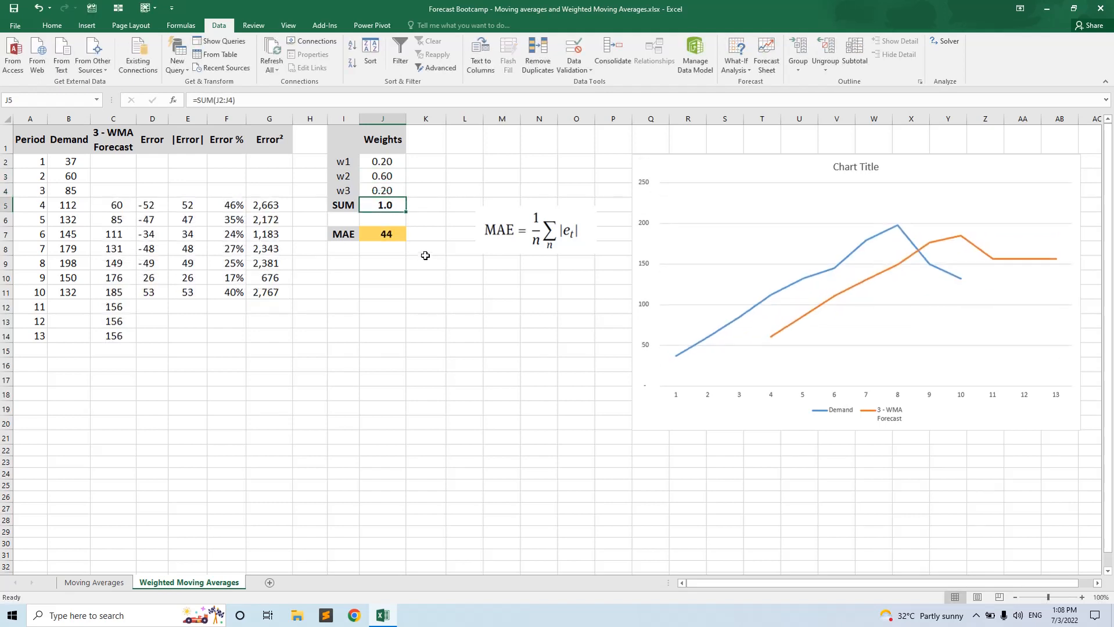
Check the MAE in J7 for the manual weights against the Moving Averages sheet and review the weights in J2:J4.
{"action": "key", "text": "Down"}
{"action": "key", "text": "Down"}
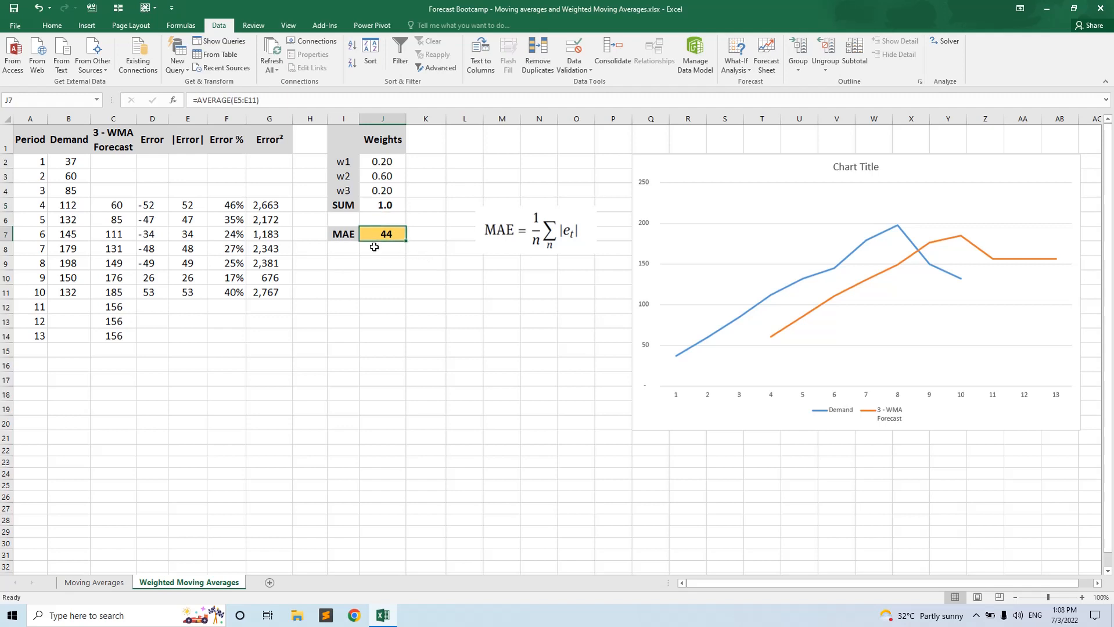
{"action": "left_click", "coordinate": [108, 584]}
{"action": "left_click_drag", "start_coordinate": [385, 165], "coordinate": [388, 185]}
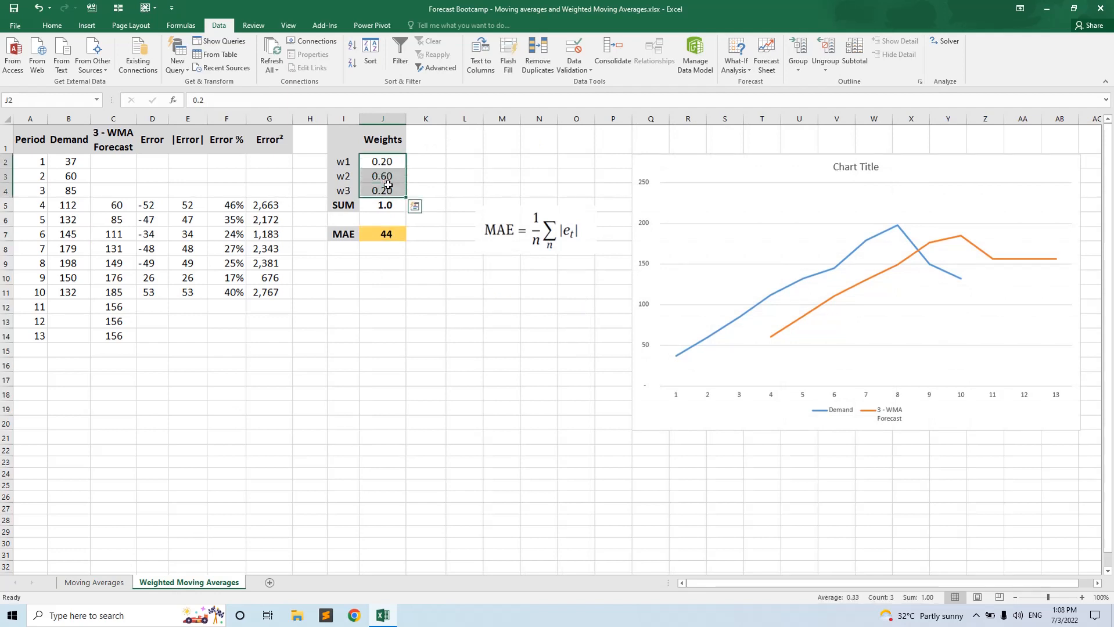